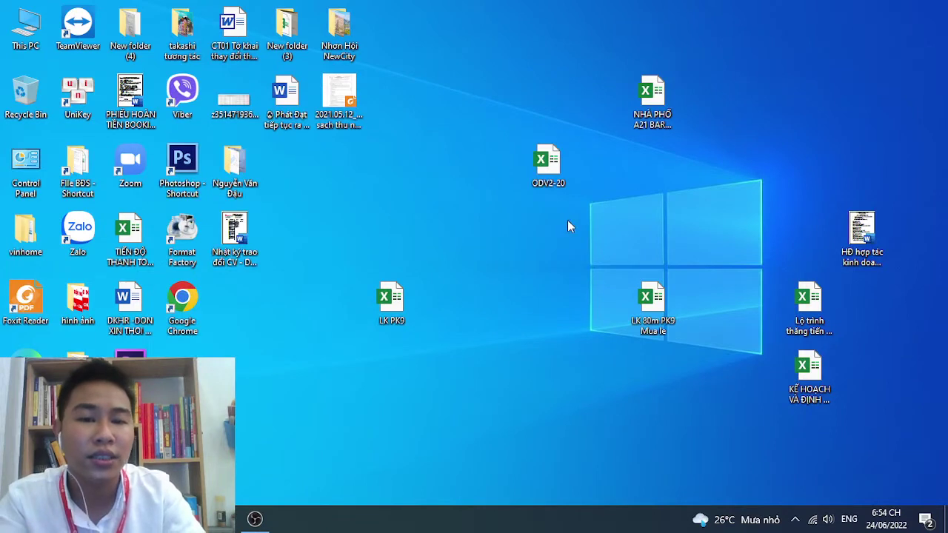
Open the LK PK9 workbook and check the product's area and its VAT-inclusive value in the quotation table
double_click(392, 300)
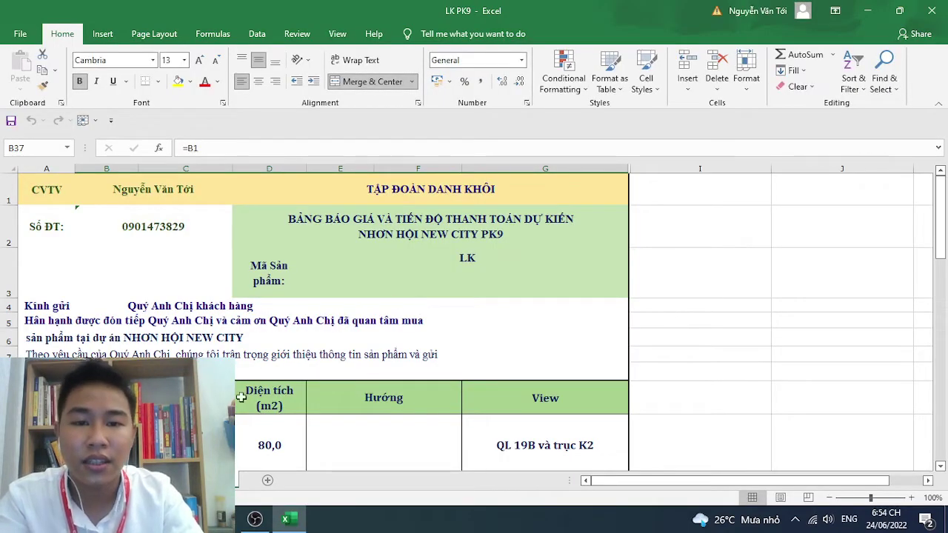
scroll(302, 370, "down", 6)
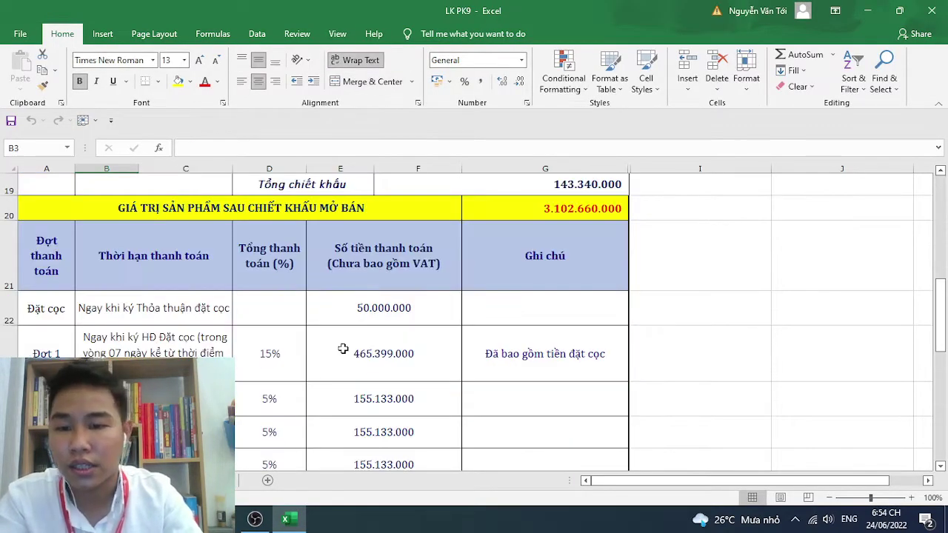
scroll(343, 349, "up", 4)
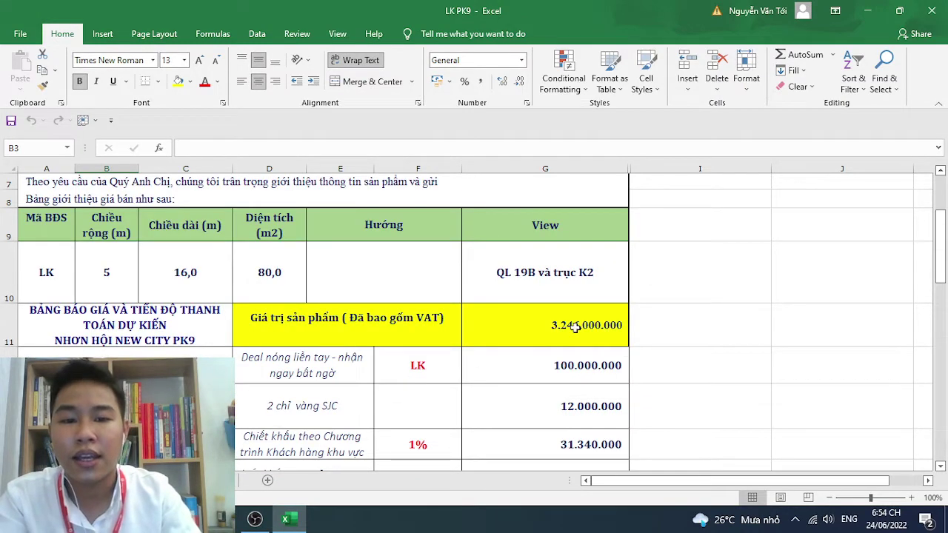
left_click(575, 328)
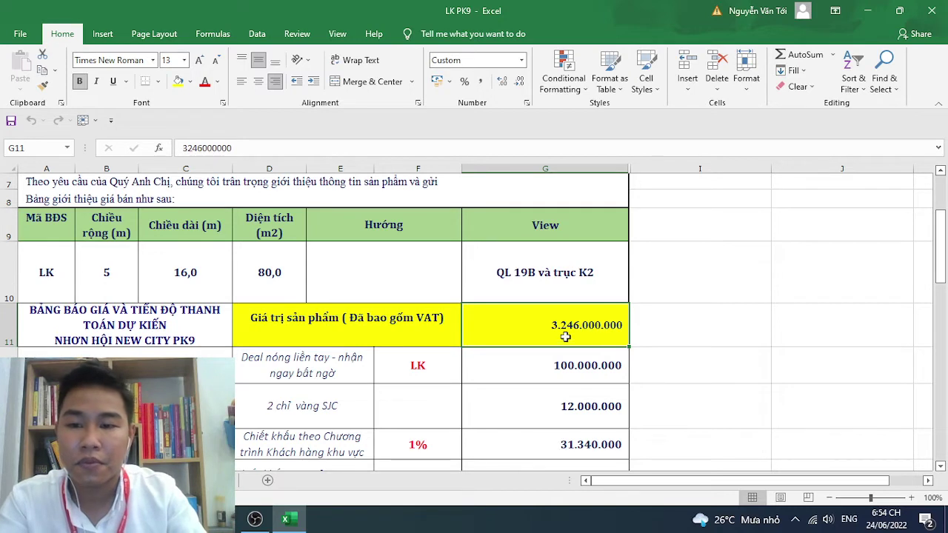
left_click(263, 285)
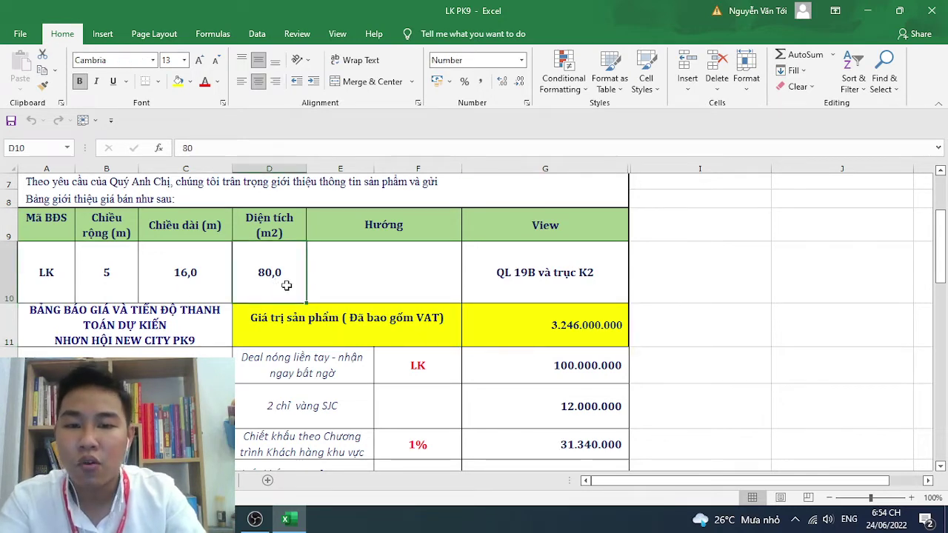
left_click(546, 332)
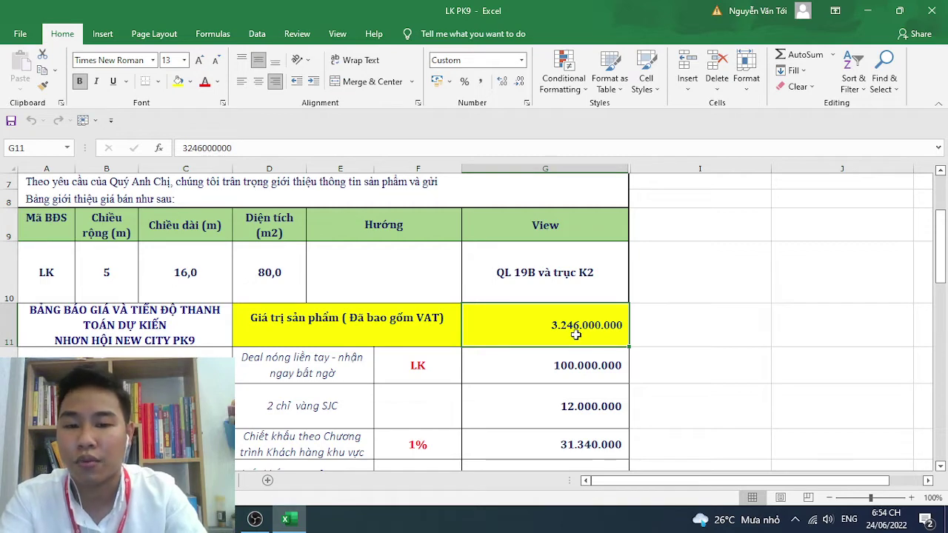
Review the first discount rows: the hot deal, the 2 chỉ vàng SJC gift and the regional customer programme
scroll(575, 332, "down", 1)
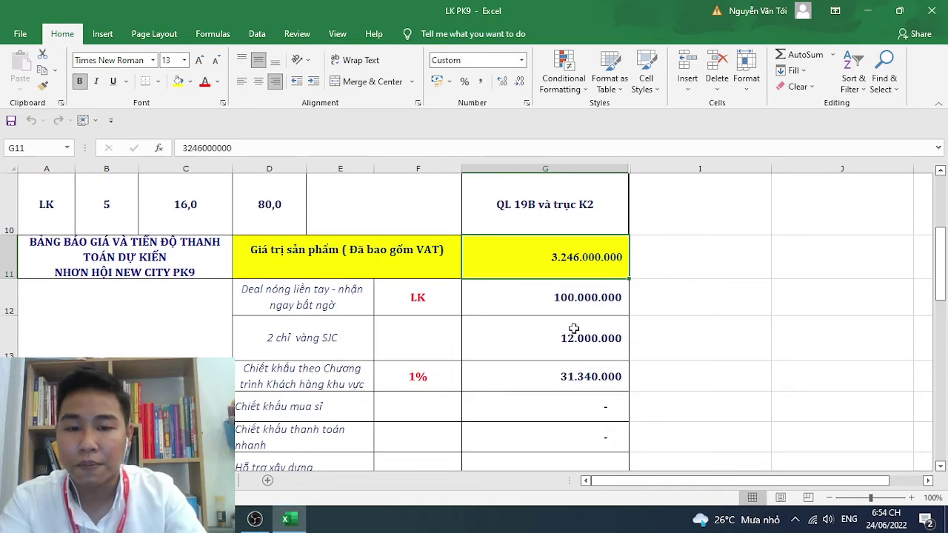
left_click(436, 312)
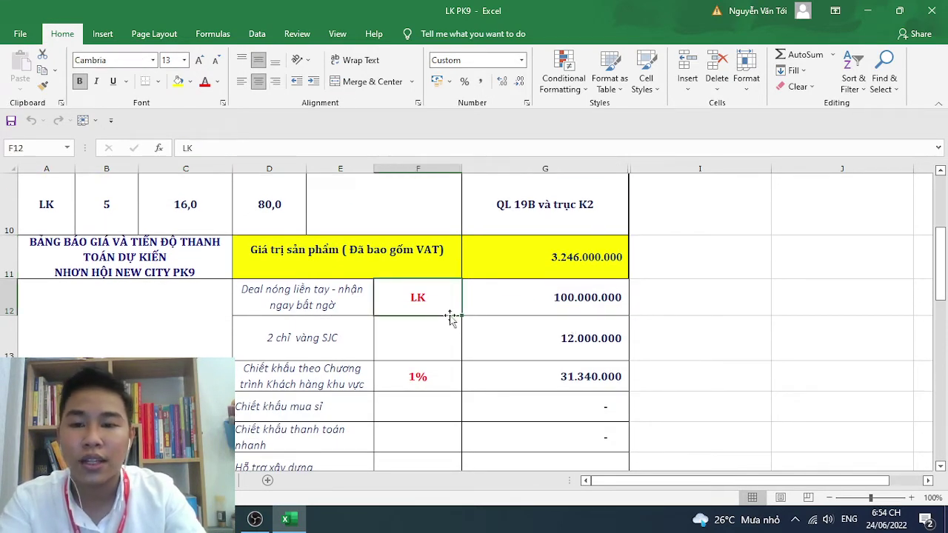
left_click(533, 306)
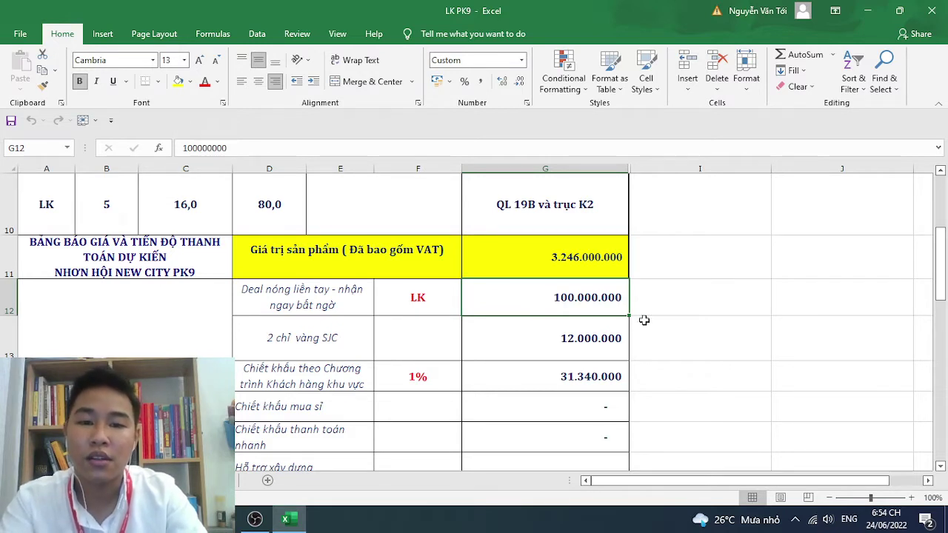
left_click(604, 333)
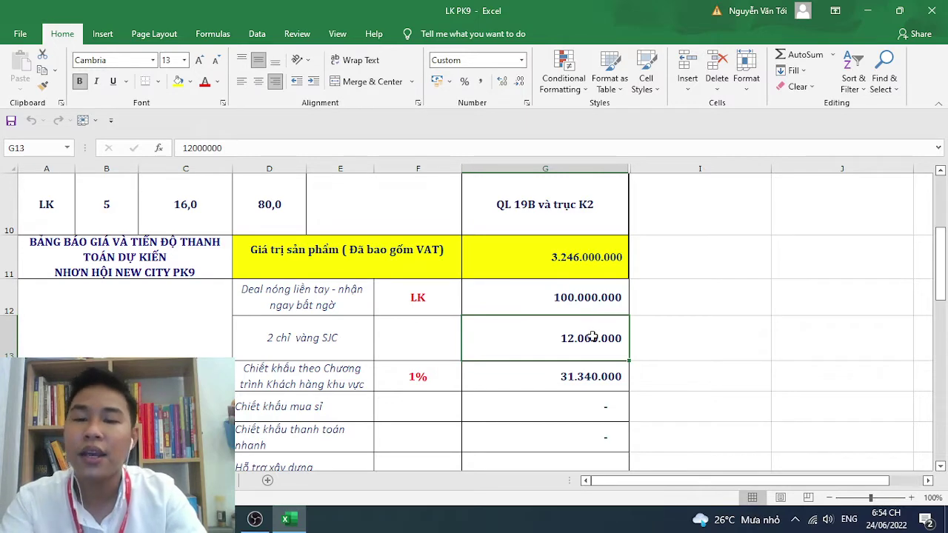
left_click(664, 336)
scroll(666, 336, "down", 1)
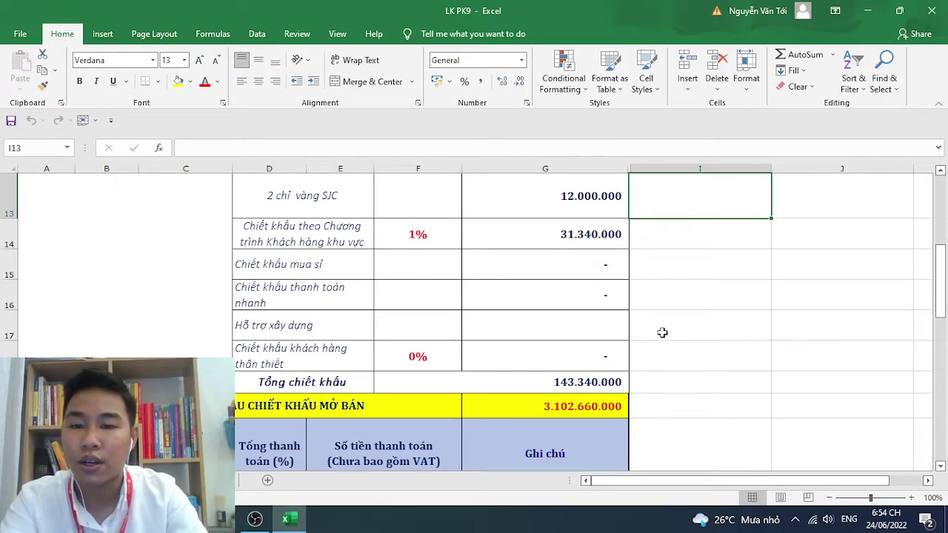
left_click(424, 243)
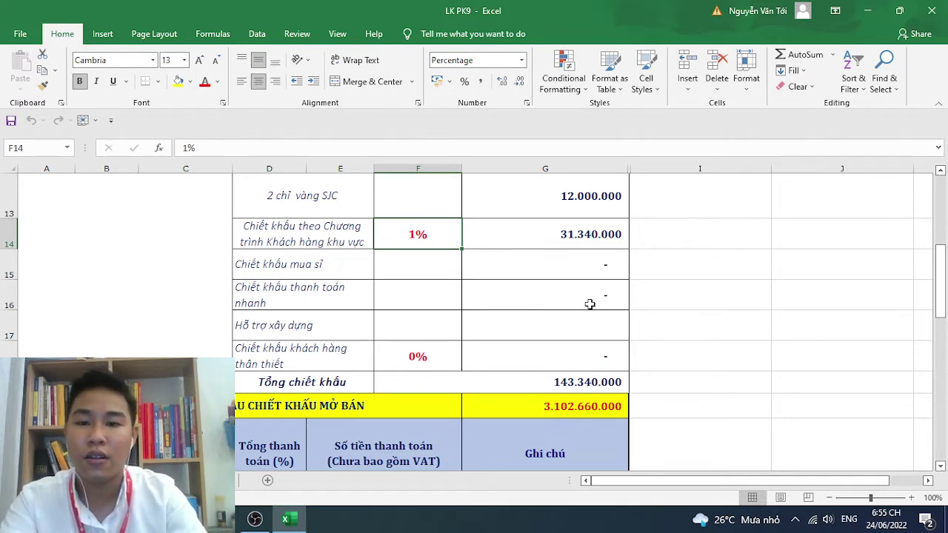
scroll(587, 302, "up", 2)
scroll(582, 323, "down", 1)
scroll(582, 322, "down", 1)
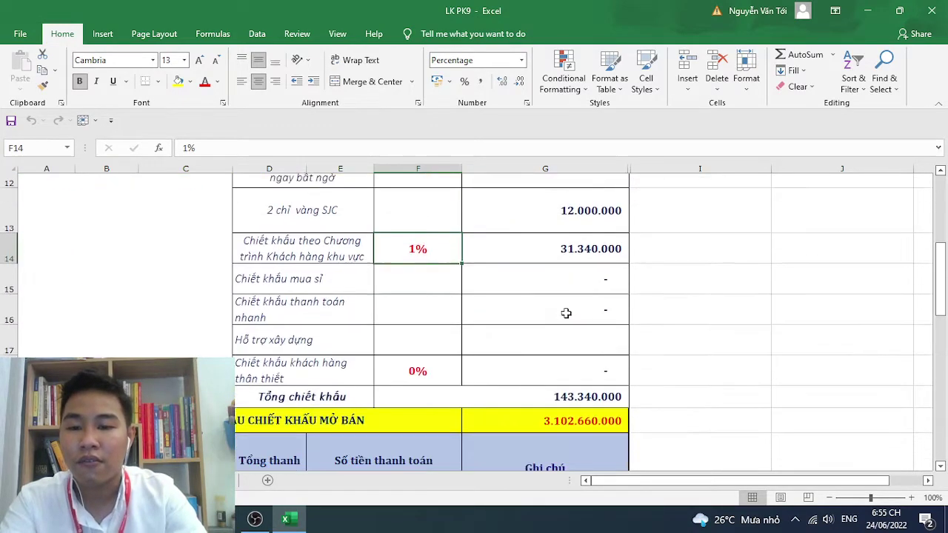
Review the wholesale, fast payment, construction support and loyal customer rows of the discount table
left_click(433, 264)
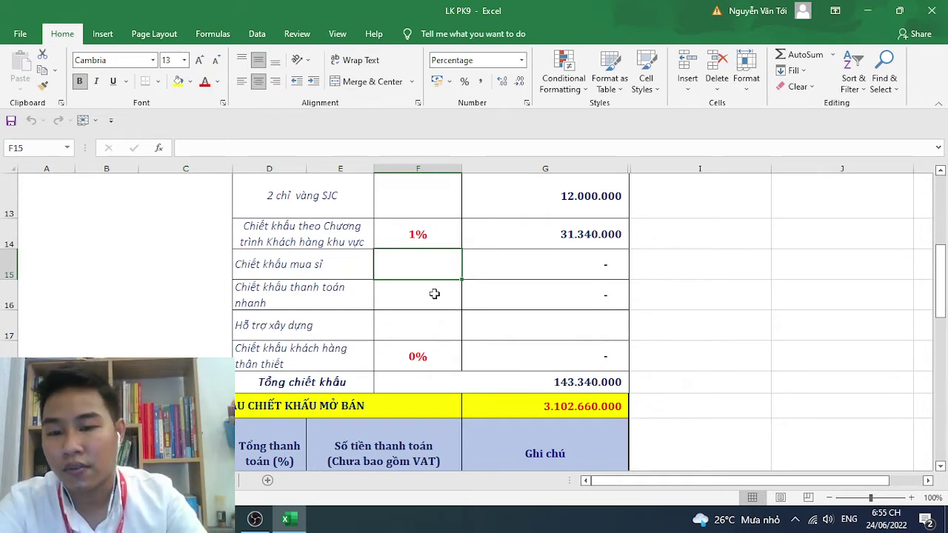
left_click(432, 296)
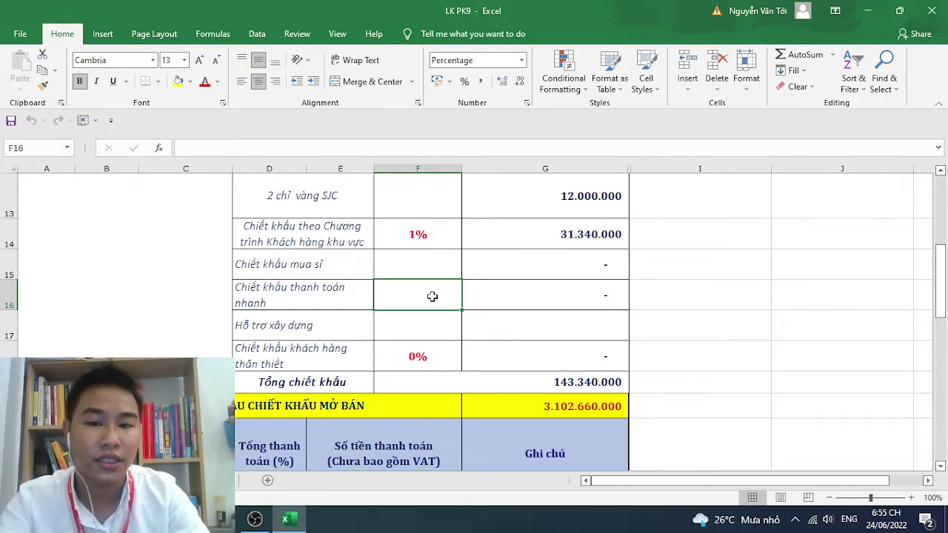
left_click(420, 327)
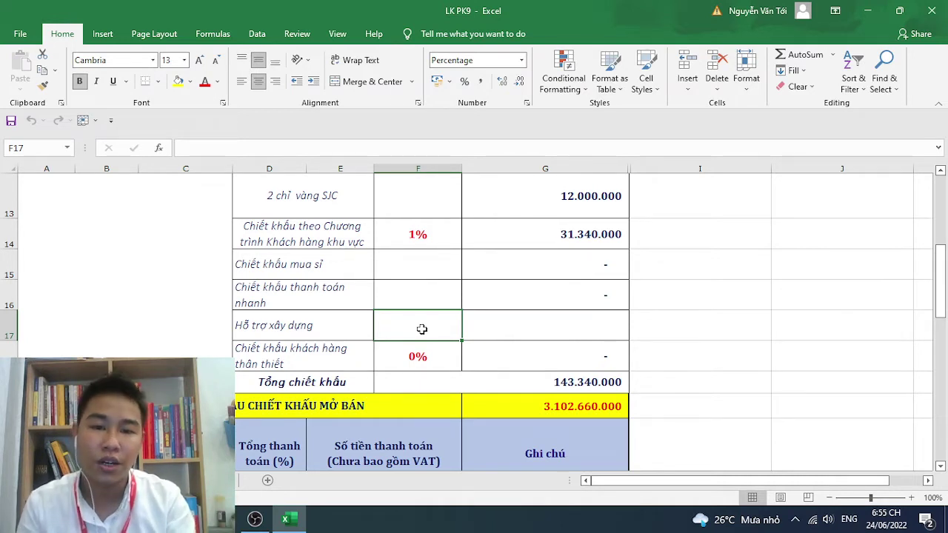
left_click(421, 355)
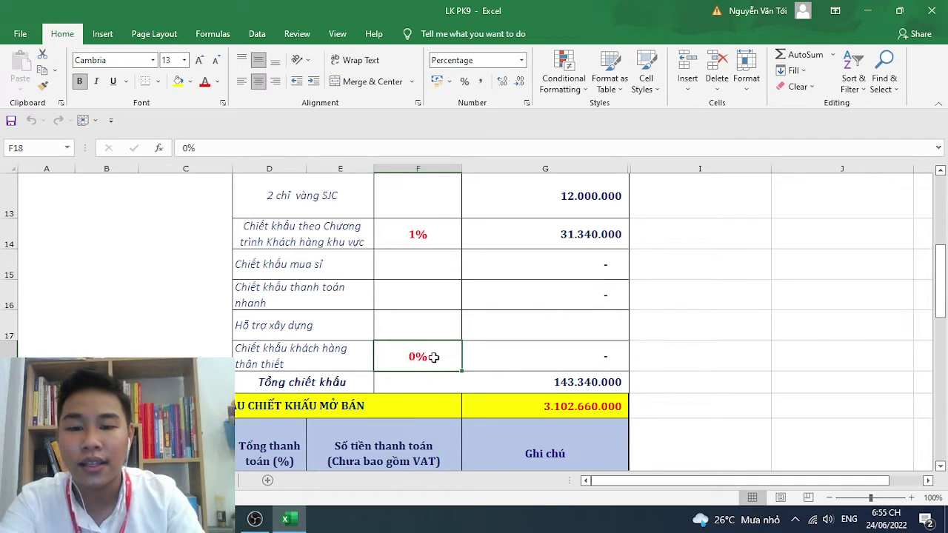
left_click(547, 361)
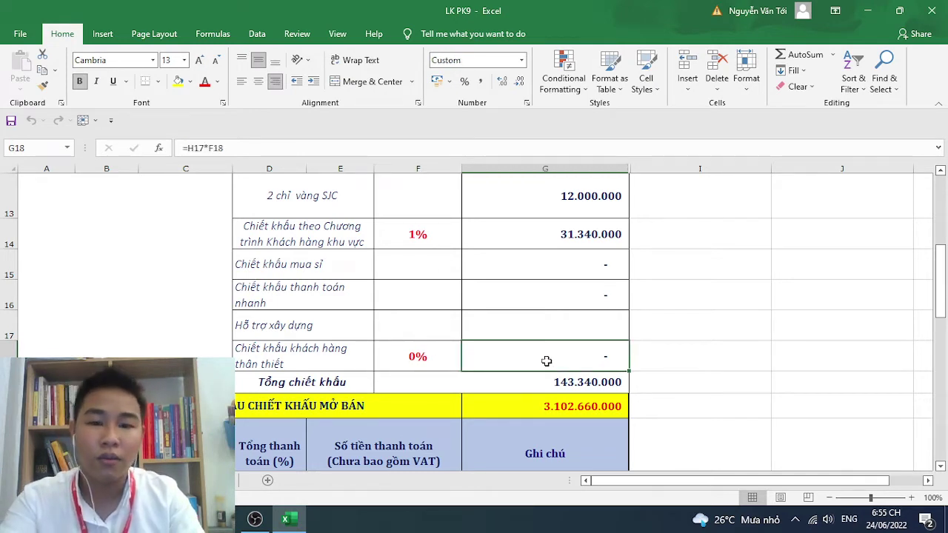
left_click(442, 359)
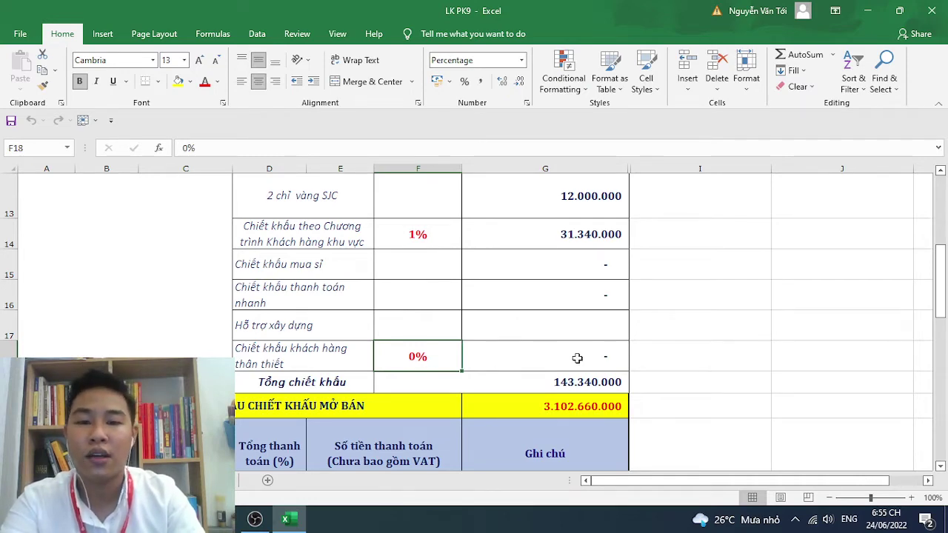
scroll(577, 355, "up", 1)
scroll(590, 367, "down", 1)
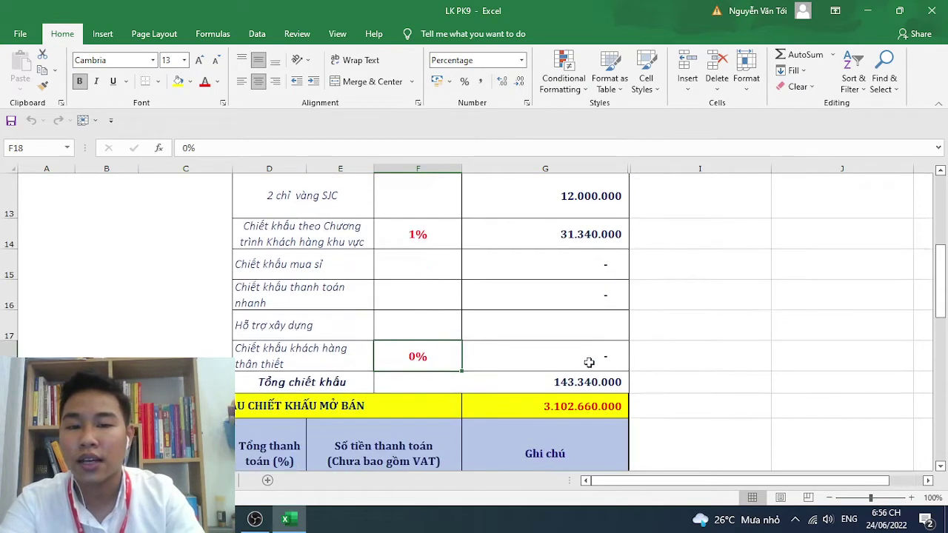
Check how the total discount in F19 and the product value after discount in G20 are calculated
left_click_drag(940, 296, 941, 285)
scroll(533, 336, "down", 1)
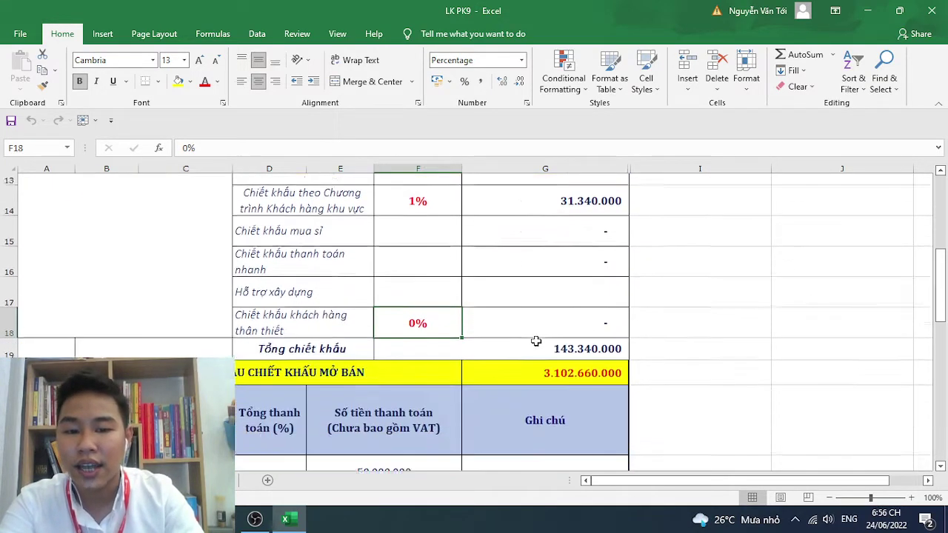
left_click(581, 338)
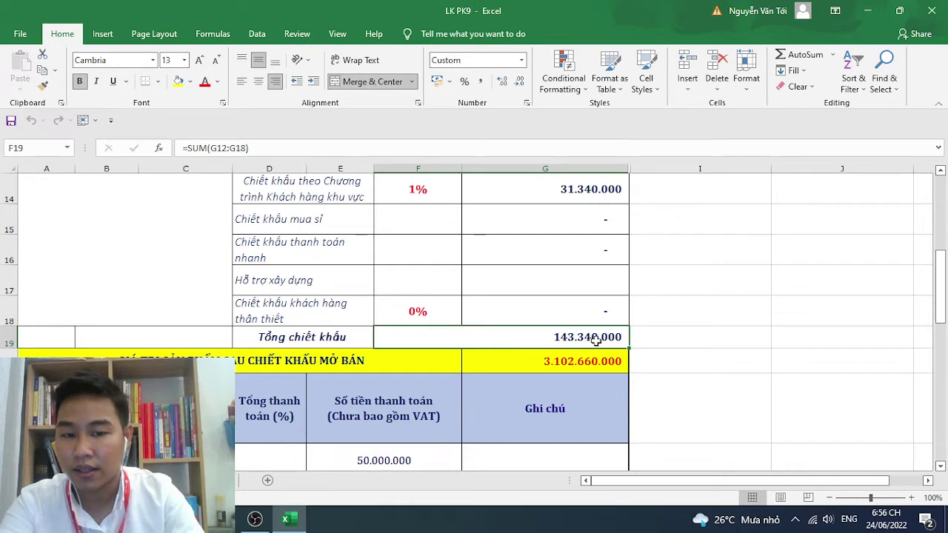
scroll(590, 341, "up", 1)
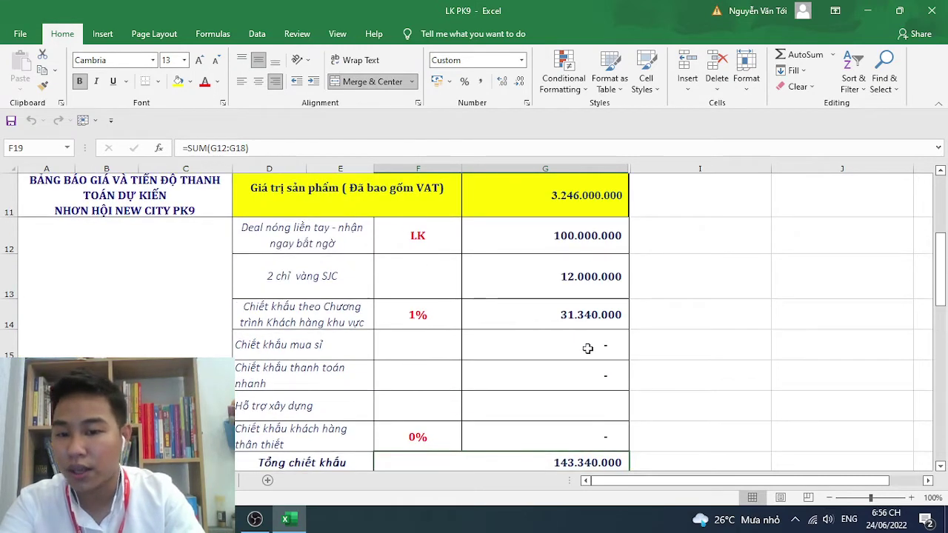
left_click(544, 339)
left_click(414, 342)
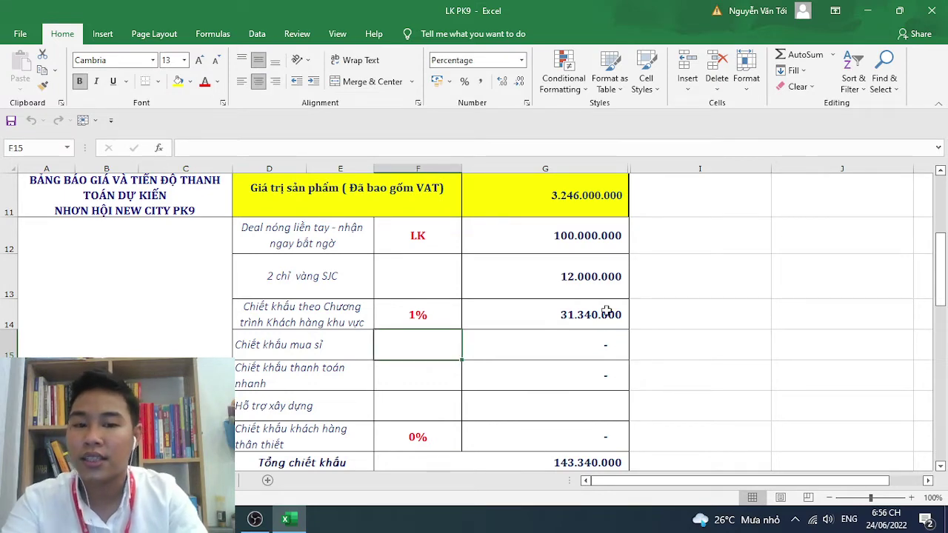
scroll(606, 313, "down", 1)
left_click(594, 337)
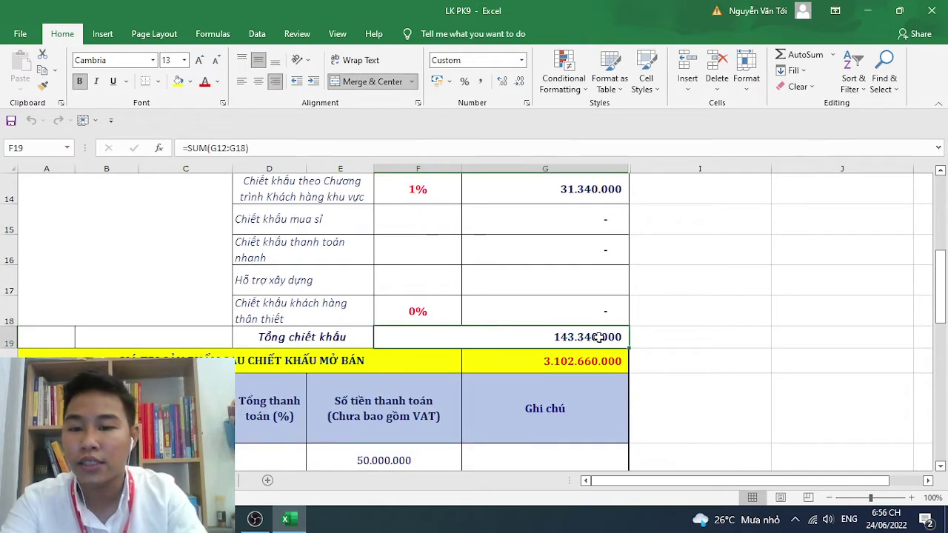
left_click(578, 361)
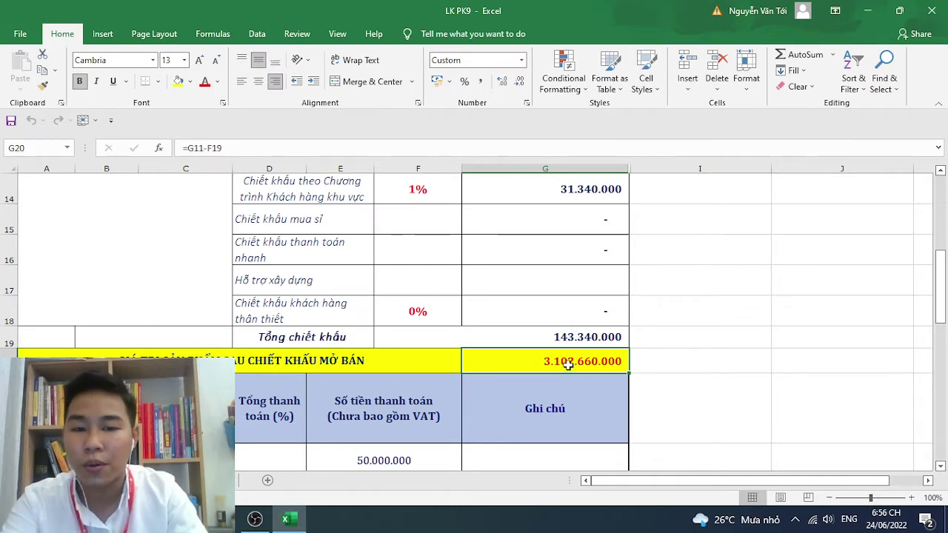
Look through the payment schedule from the deposit and Đợt 1 down to the final instalment's due date
scroll(567, 362, "down", 1)
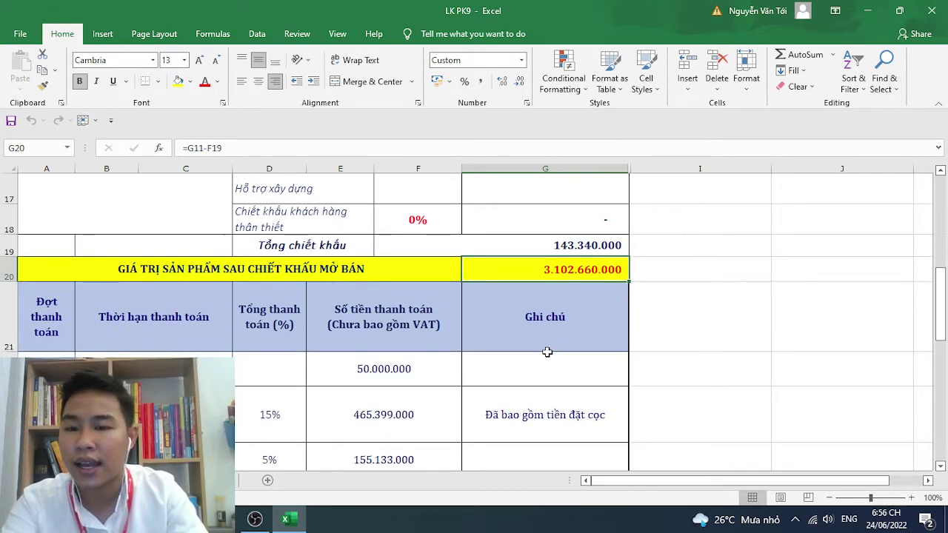
scroll(444, 353, "down", 1)
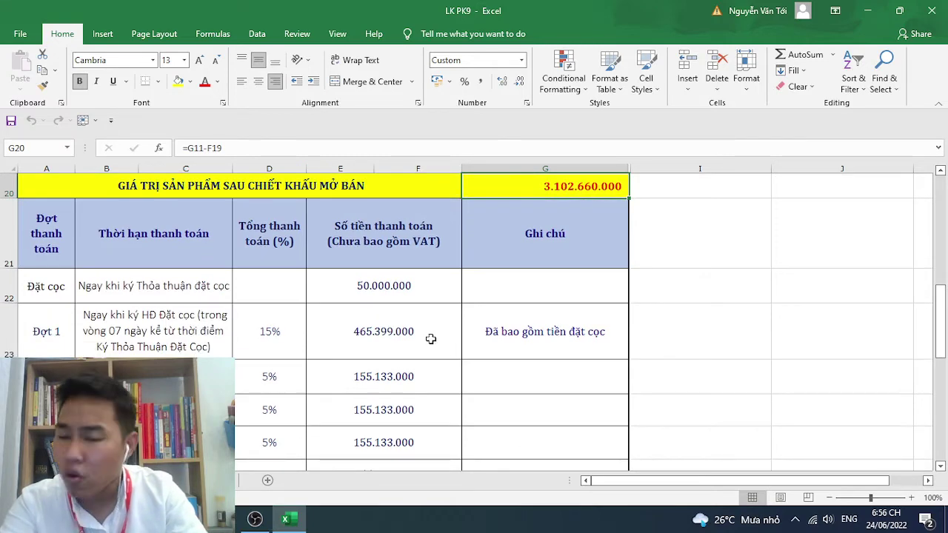
left_click(252, 351)
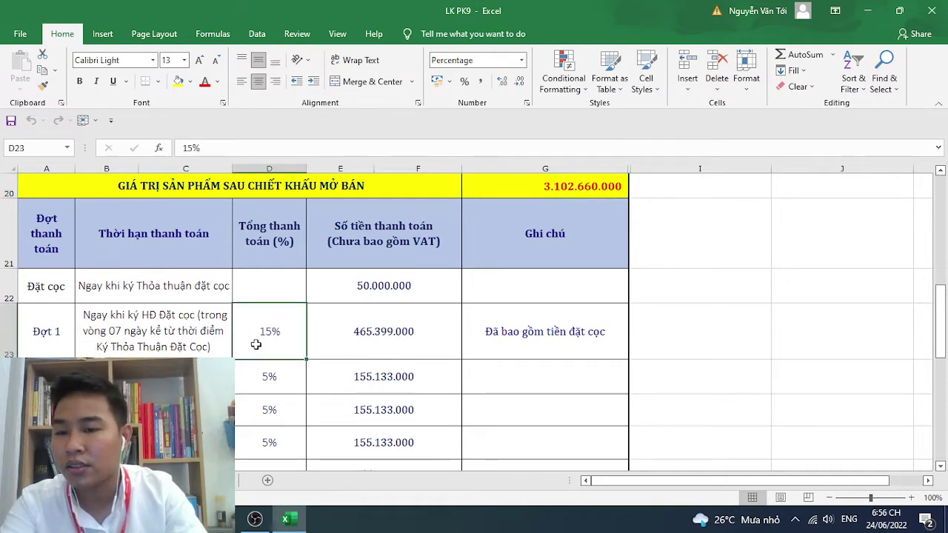
scroll(255, 344, "down", 6)
scroll(256, 344, "up", 1)
left_click(199, 379)
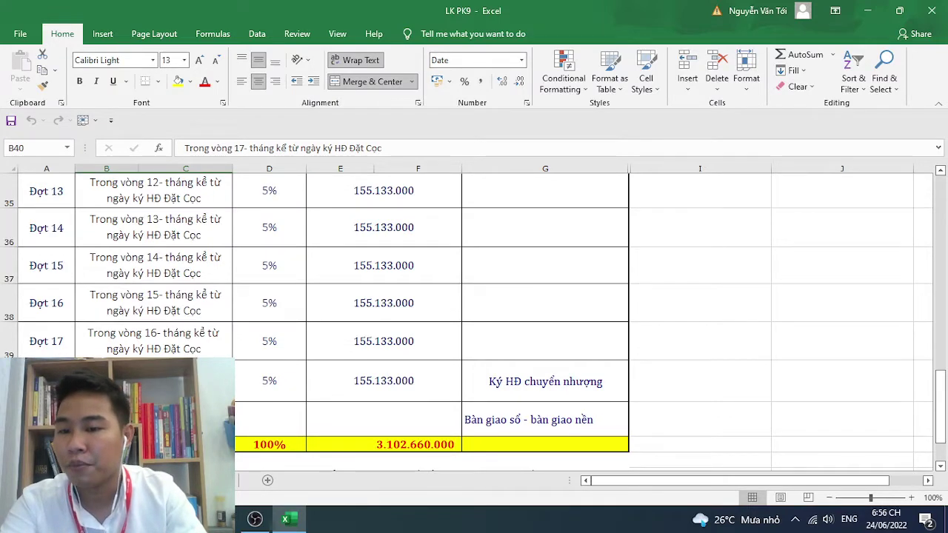
scroll(259, 376, "up", 5)
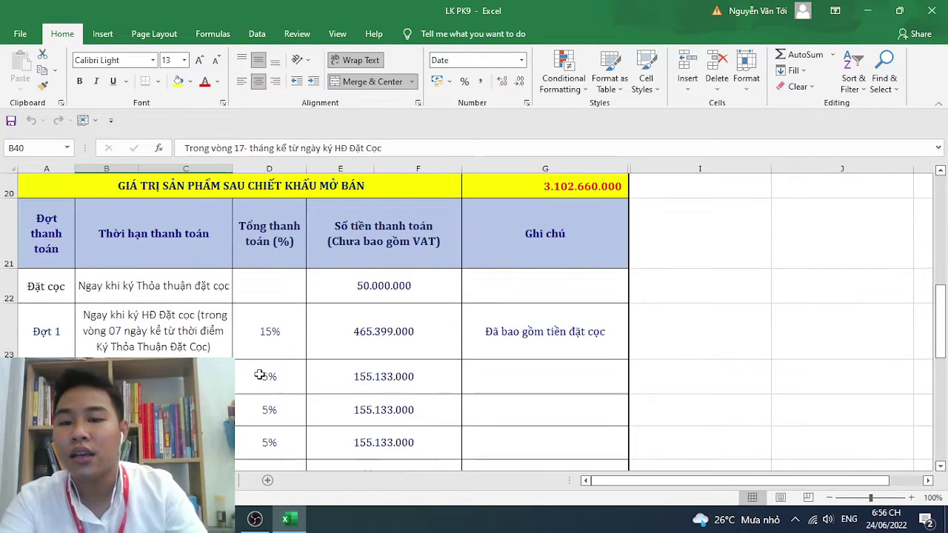
Examine the percentage and amount formula of Đợt 1, plus the percentages of the following monthly instalments
left_click(265, 345)
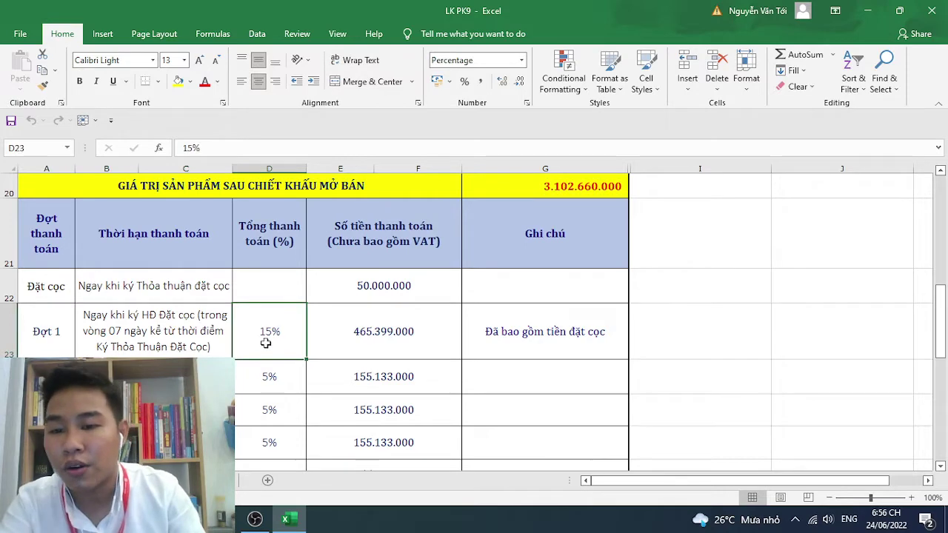
left_click(362, 339)
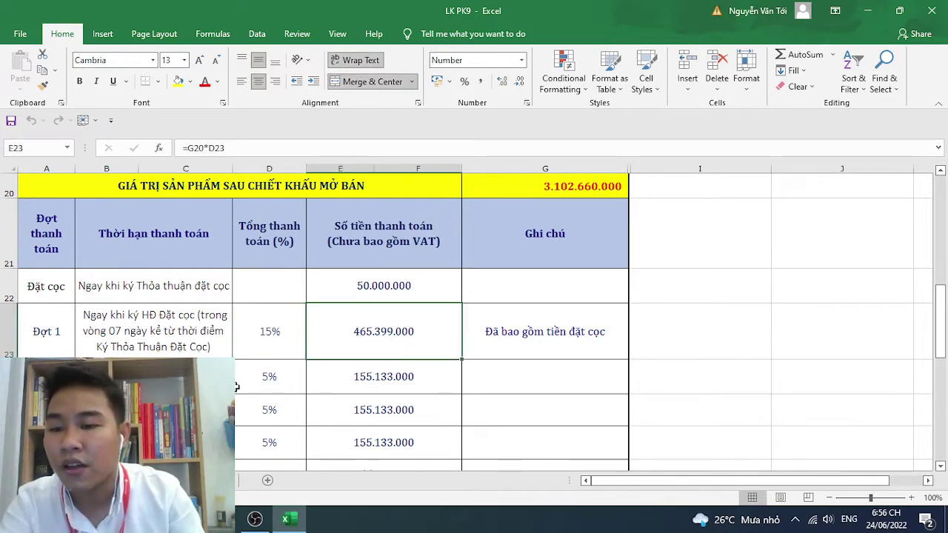
scroll(362, 339, "down", 1)
scroll(268, 362, "down", 3)
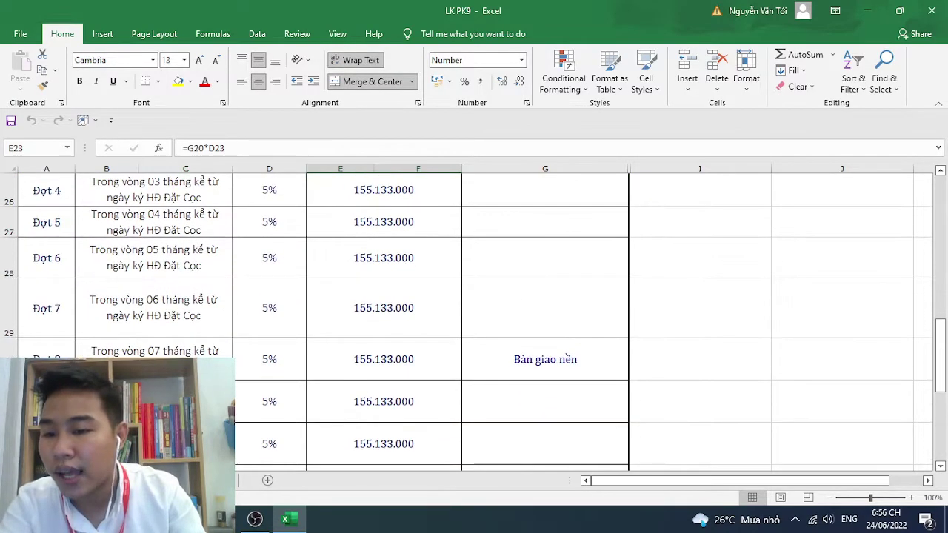
left_click(273, 355)
scroll(271, 352, "up", 5)
scroll(379, 348, "down", 2)
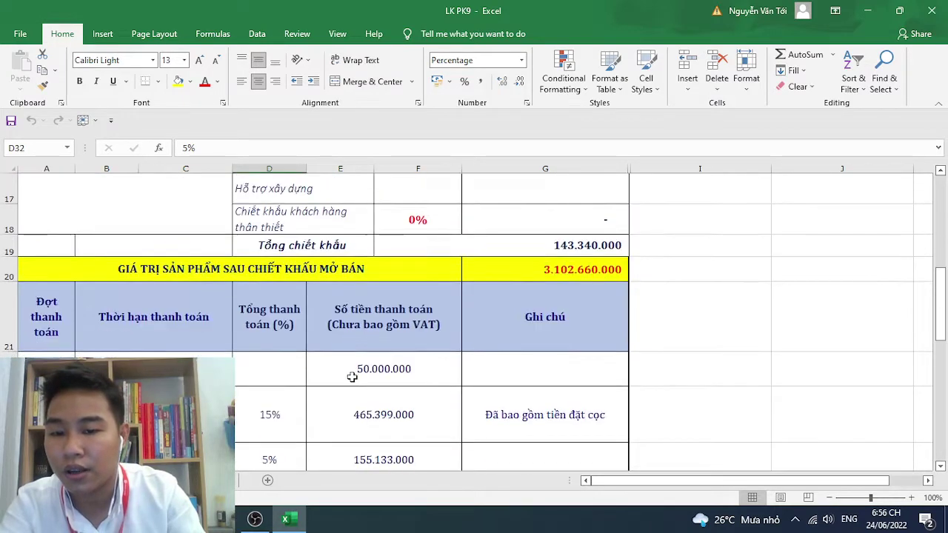
Examine the amount formulas of Đợt 1, Đợt 2 and Đợt 4, plus the overall payment total in E42
left_click(380, 346)
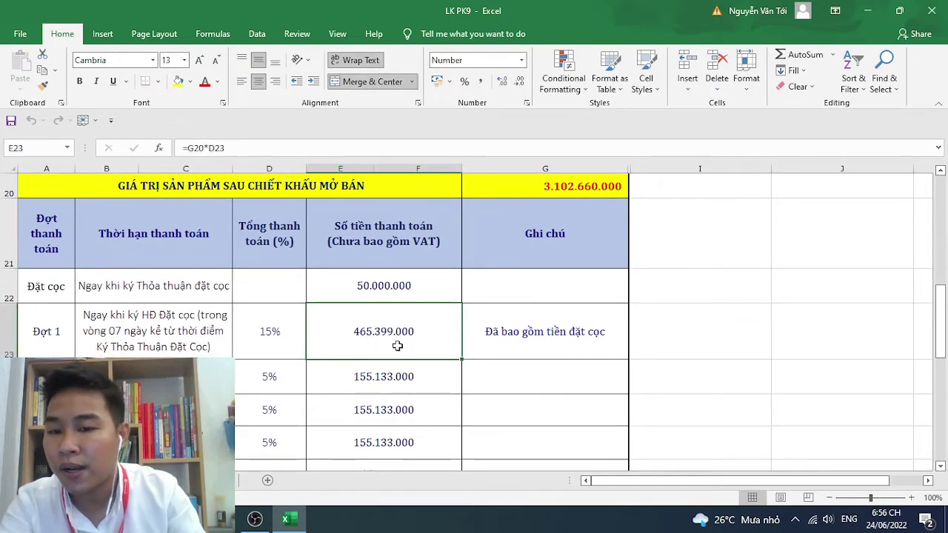
left_click(360, 392)
scroll(380, 386, "down", 1)
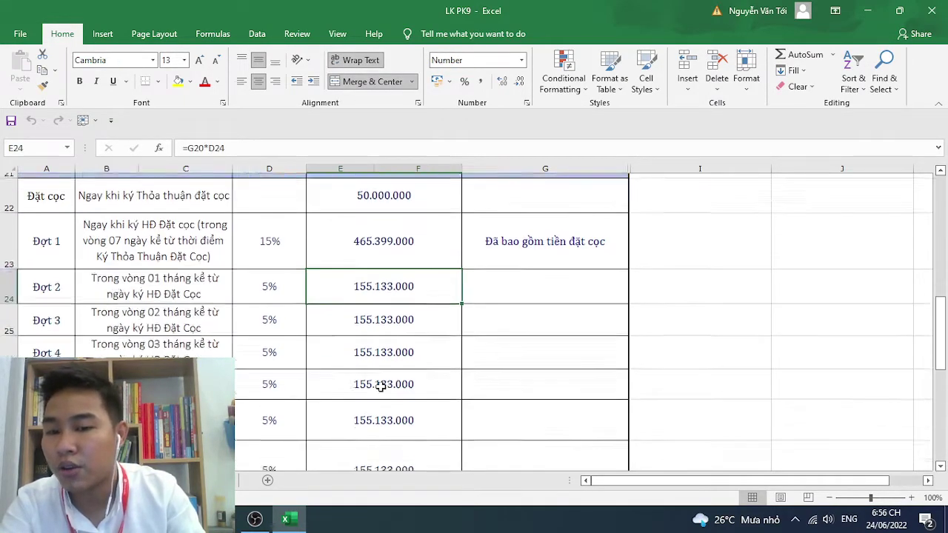
scroll(380, 374, "down", 1)
left_click(381, 315)
scroll(264, 367, "down", 3)
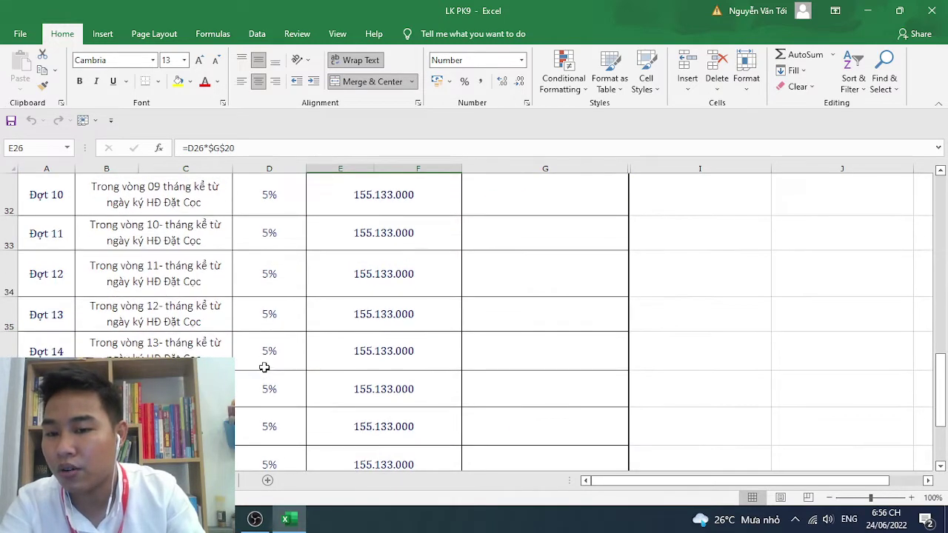
scroll(264, 367, "down", 2)
left_click(415, 335)
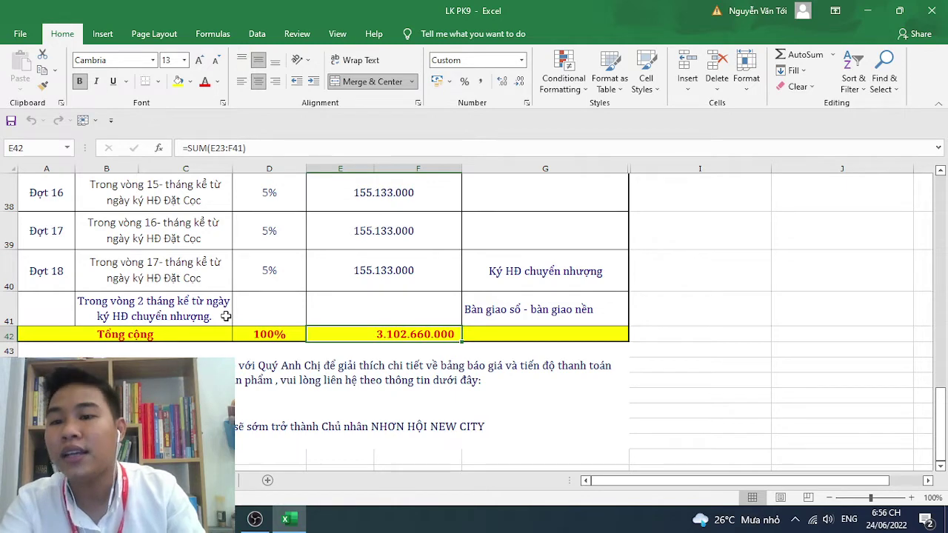
Look back over the 18-instalment payment schedule and switch to the quotation sheet with bank-financed payment
scroll(259, 316, "up", 3)
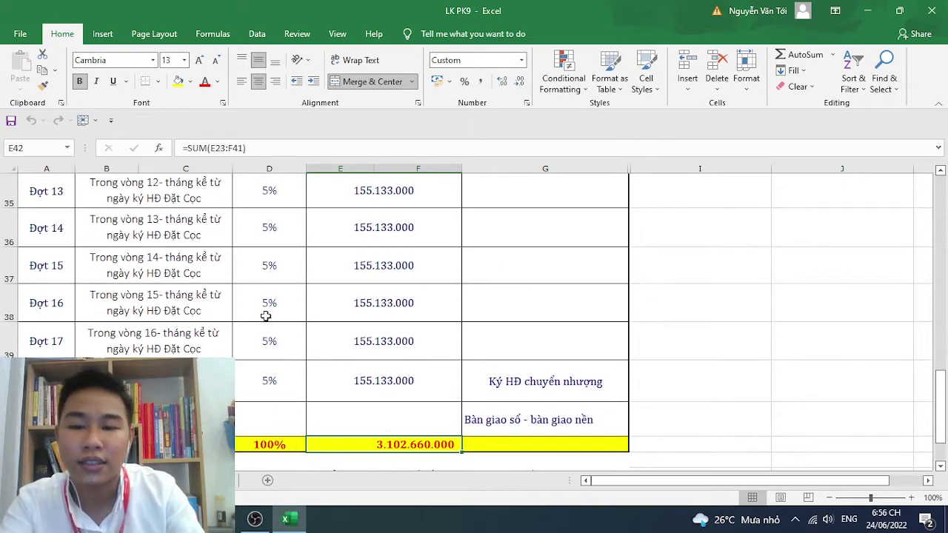
scroll(265, 315, "up", 3)
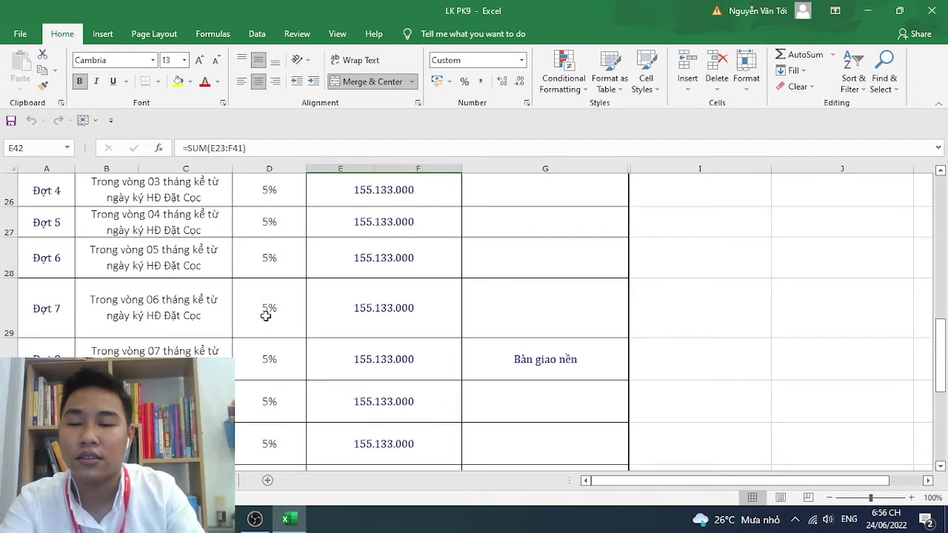
scroll(267, 317, "up", 3)
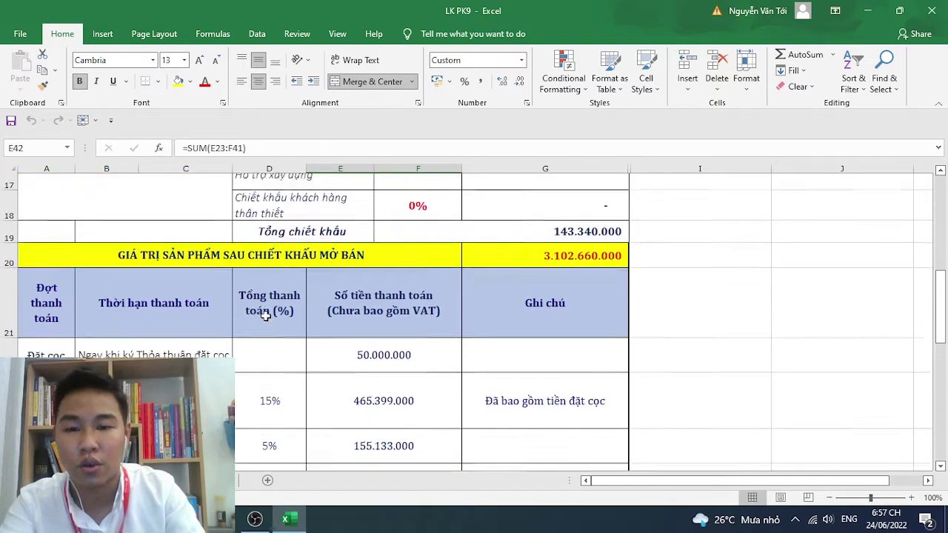
scroll(293, 321, "up", 2)
scroll(304, 323, "down", 3)
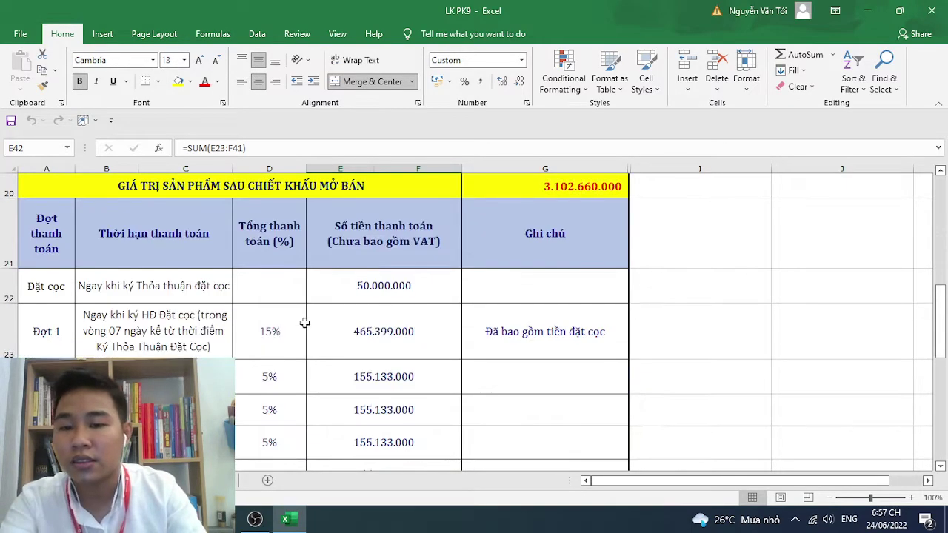
scroll(305, 323, "down", 4)
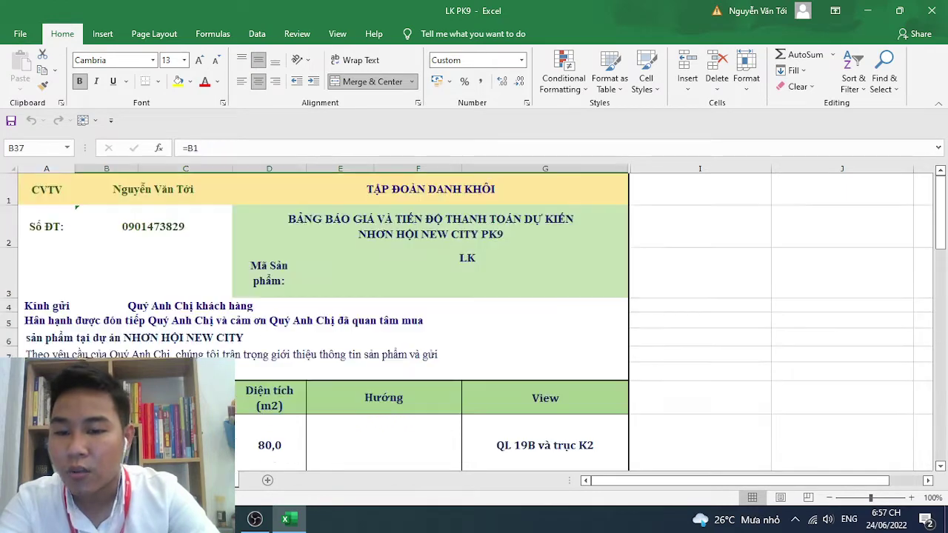
Review the lot details and discount rows, checking the product price in G11 and the discounted value formula in G20
scroll(375, 321, "down", 1)
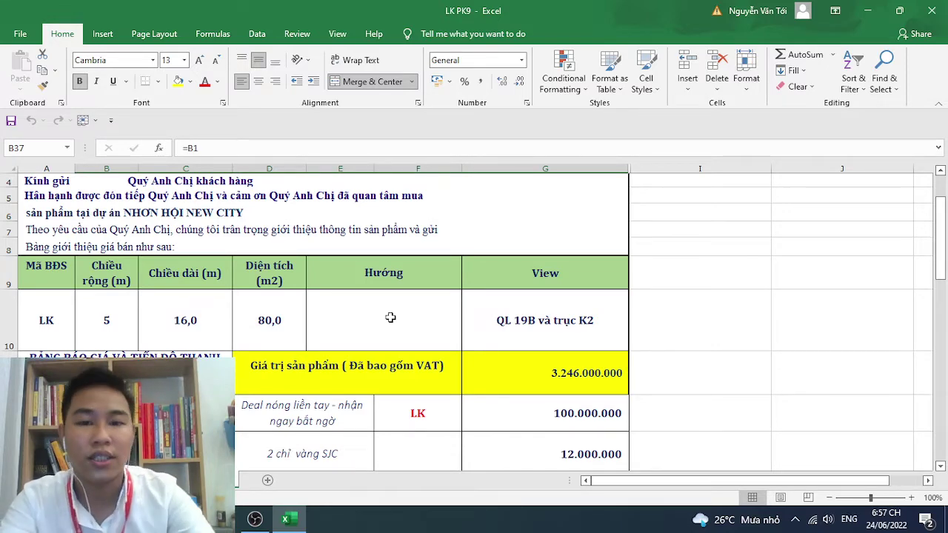
scroll(390, 317, "down", 2)
scroll(393, 319, "down", 1)
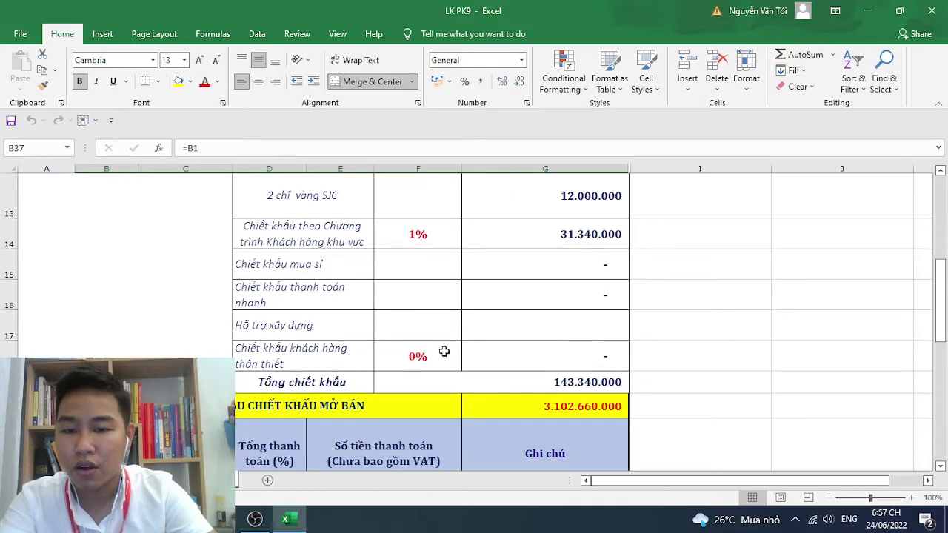
scroll(444, 351, "down", 1)
scroll(488, 351, "up", 3)
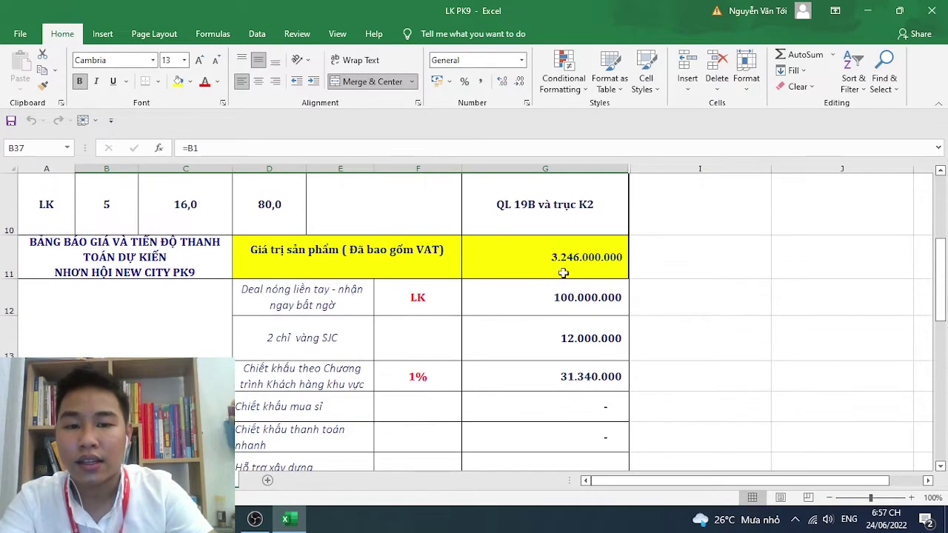
left_click(563, 270)
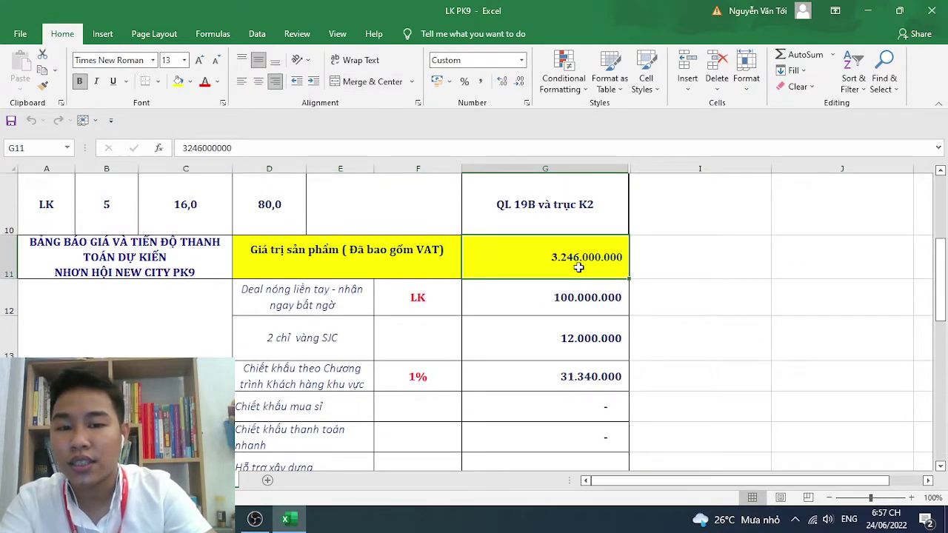
scroll(566, 268, "down", 2)
left_click(557, 299)
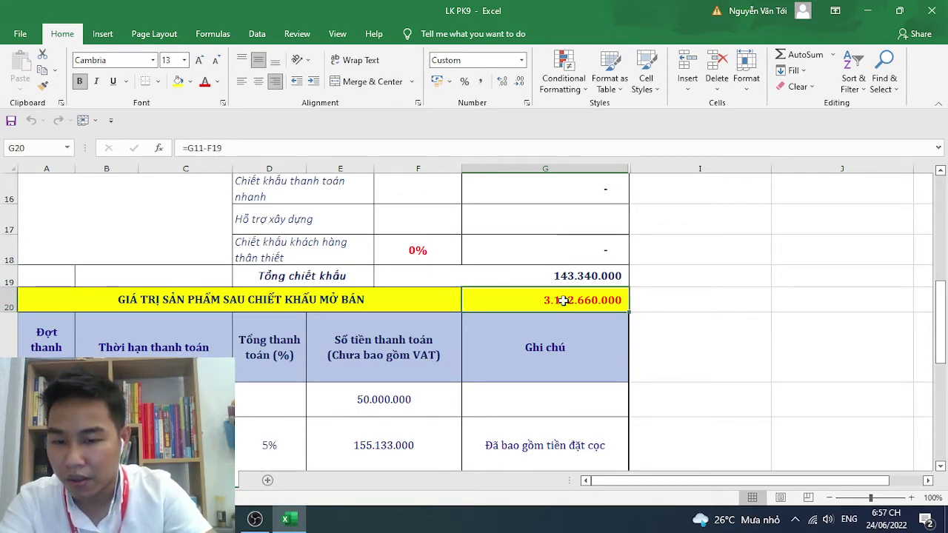
Examine the instalments from the deposit to Đợt 7 and the percentage and sum formula of Tổng số vốn thanh toán in row 30
scroll(518, 308, "down", 2)
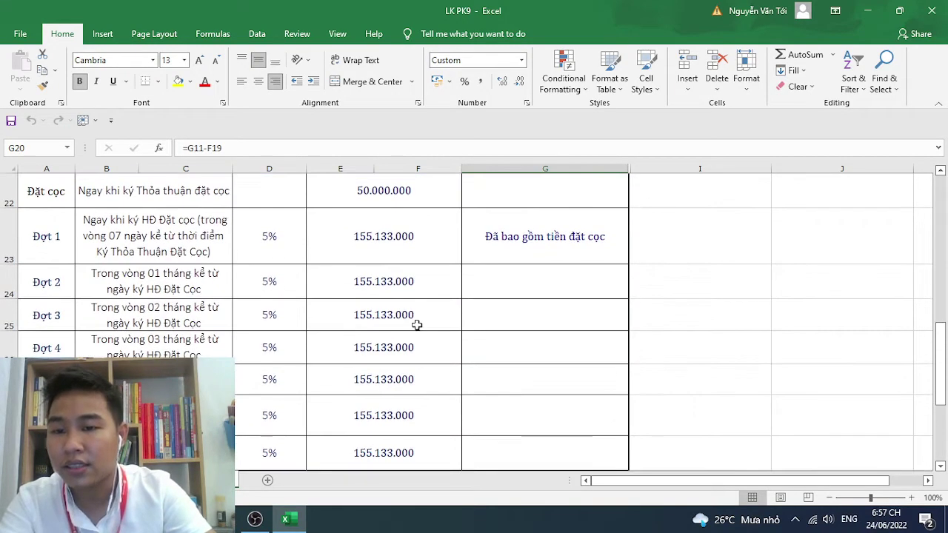
scroll(400, 329, "up", 1)
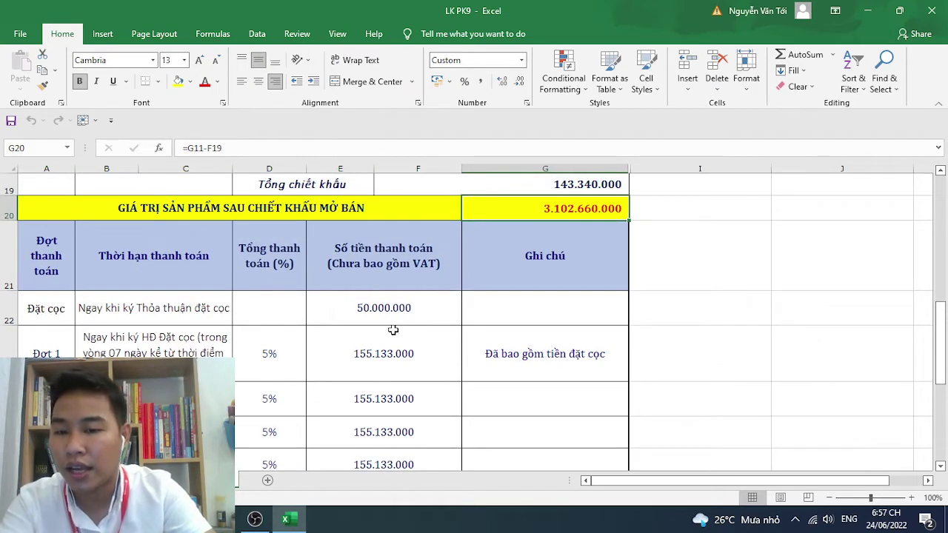
scroll(393, 330, "down", 2)
left_click(254, 362)
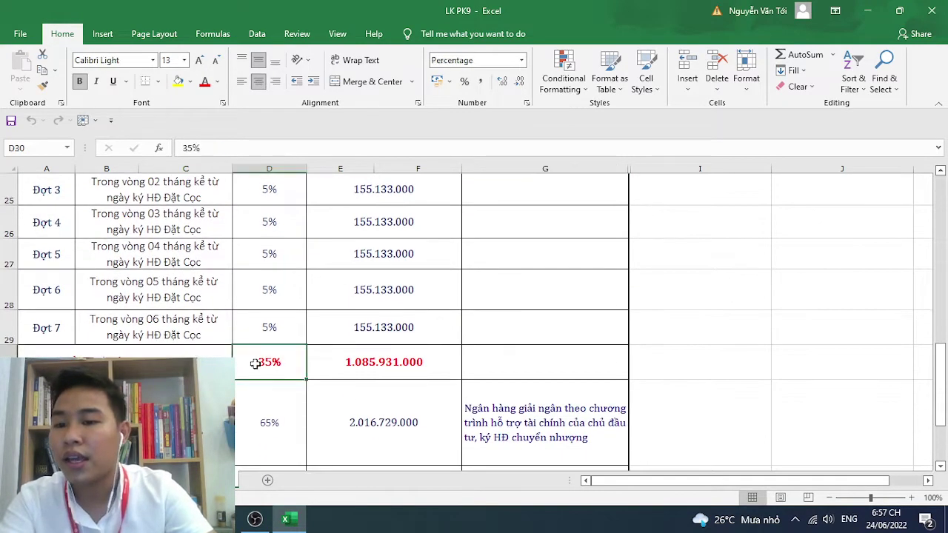
left_click(185, 335)
scroll(196, 281, "up", 1)
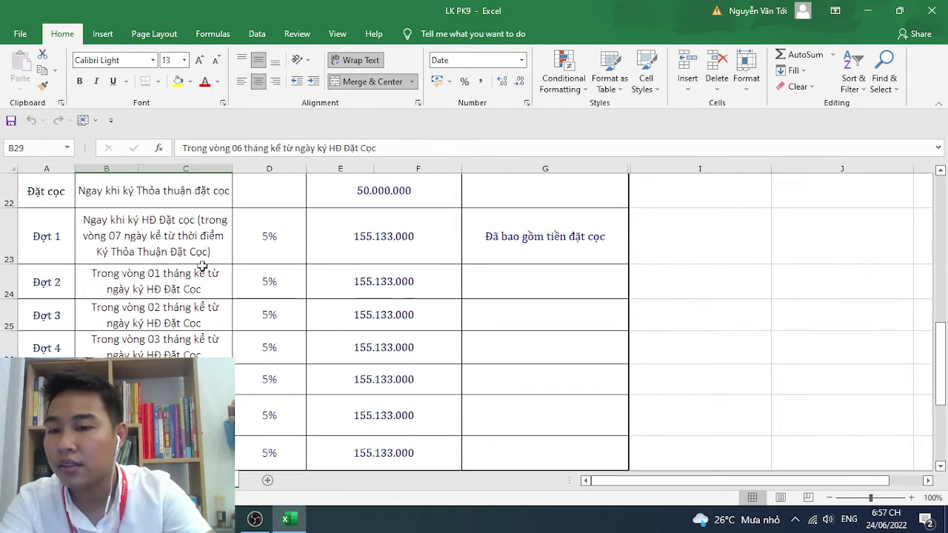
scroll(216, 299, "down", 1)
left_click(270, 361)
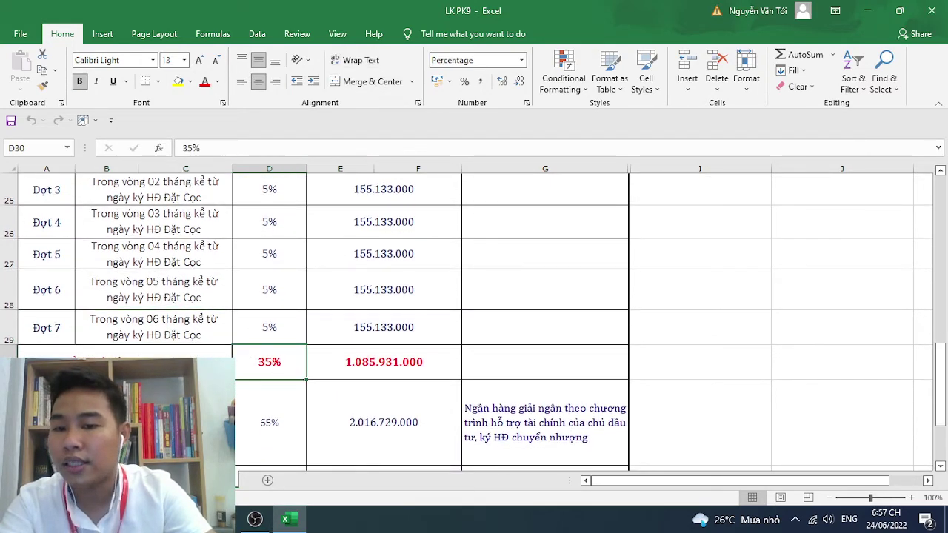
left_click(355, 362)
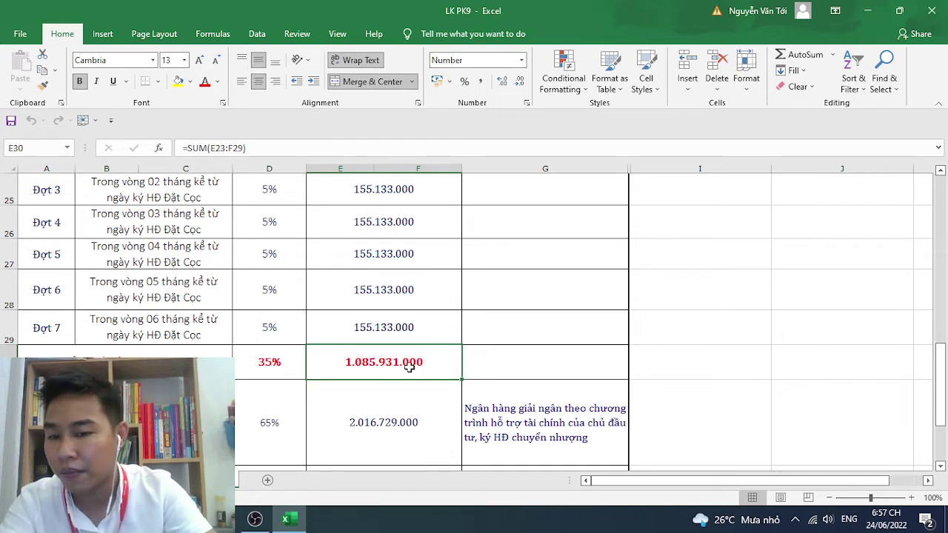
Check the percentage, payment term and amount formula of the bank-disbursed instalment in row 31
scroll(410, 367, "down", 1)
left_click(291, 323)
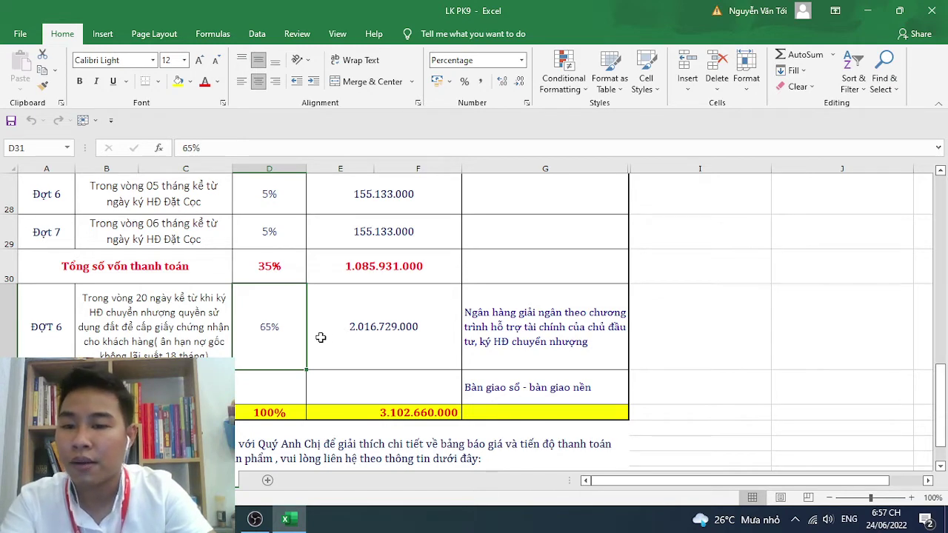
left_click(179, 354)
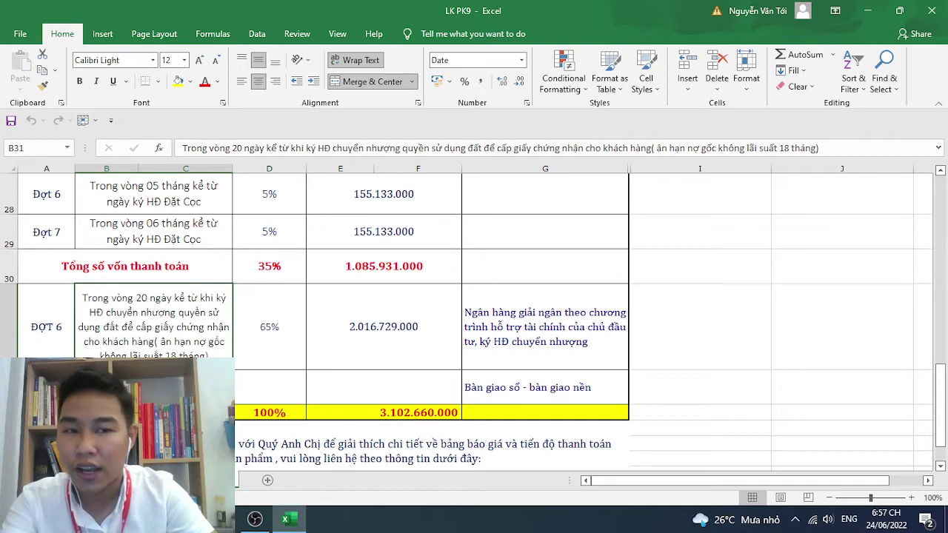
left_click(251, 350)
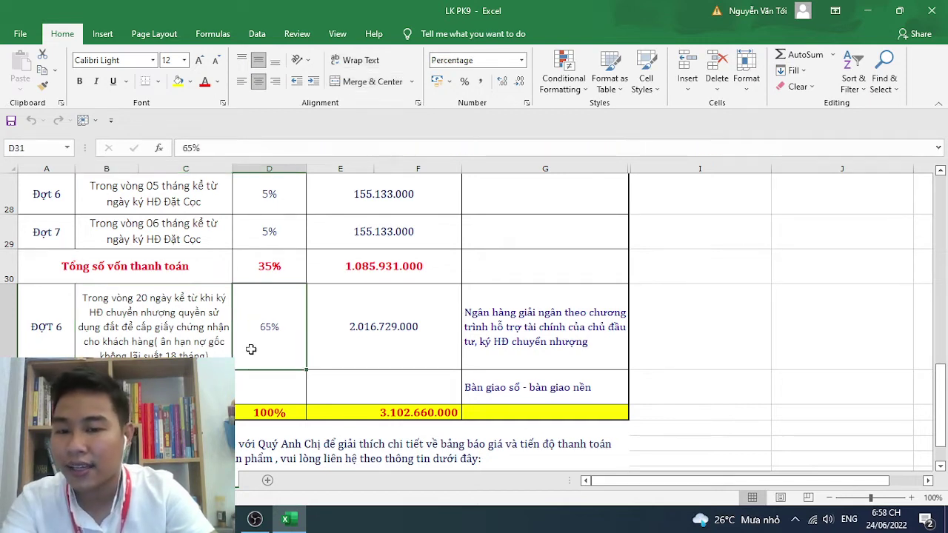
left_click(357, 340)
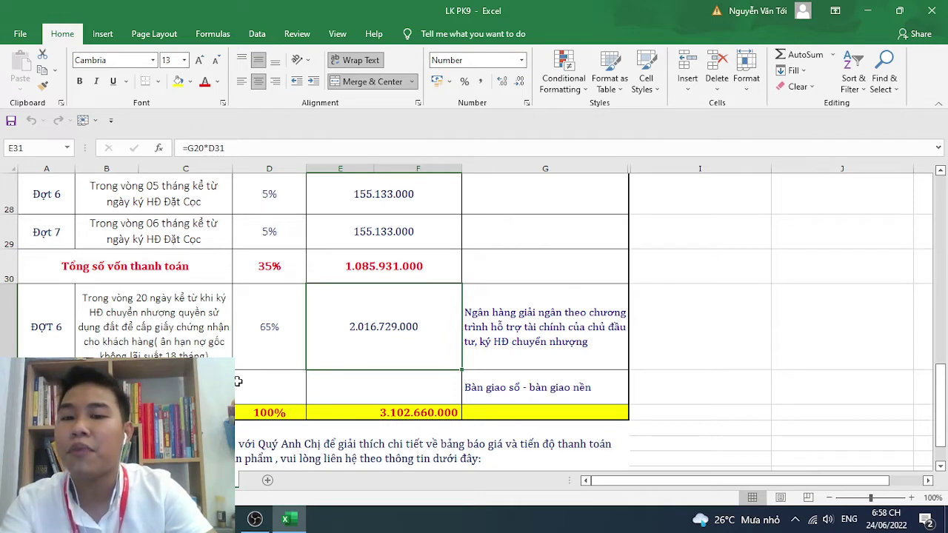
Check the total percentage and the total amount formula in the highlighted row 33
left_click(290, 414)
left_click(342, 413)
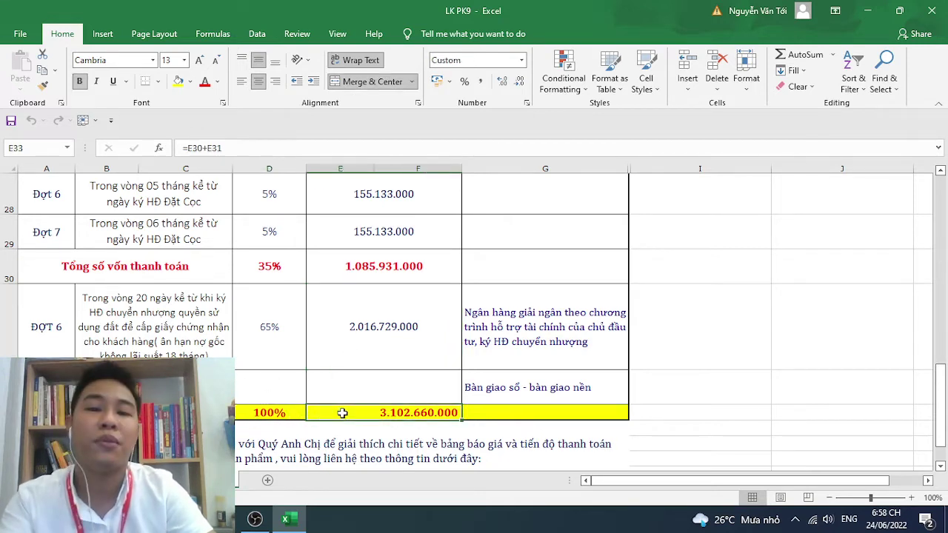
left_click(298, 414)
left_click(345, 412)
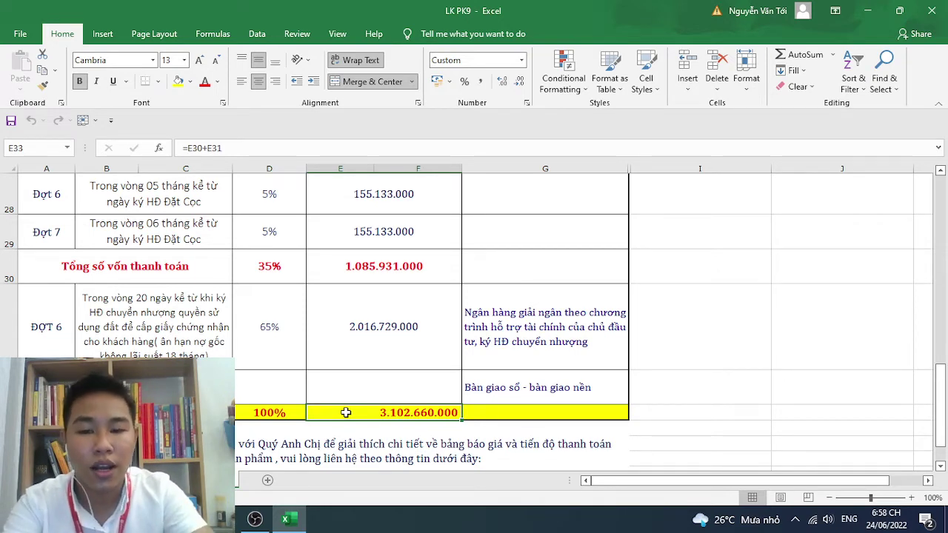
Compare the bank-disbursed amount in E31 with the buyer's own capital in E30 and the overall total in E33
left_click(351, 343)
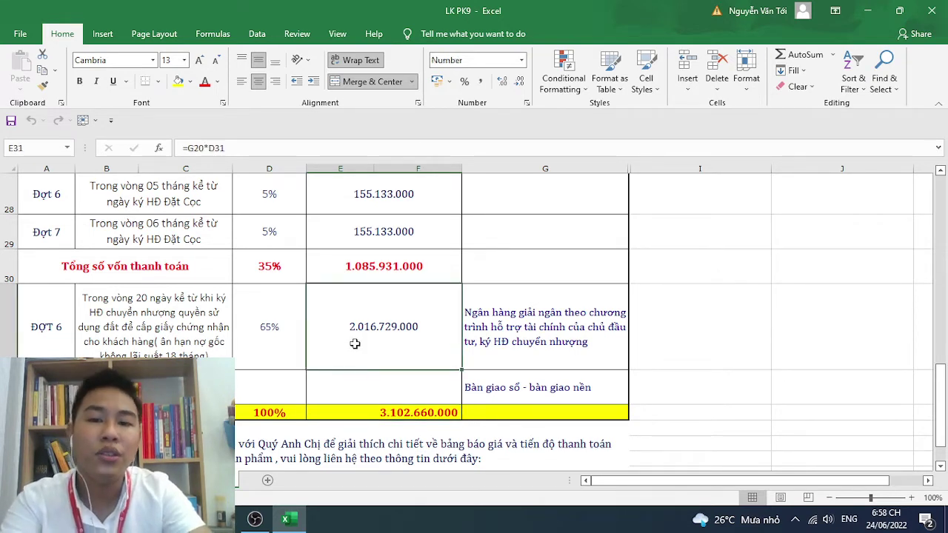
left_click(379, 278)
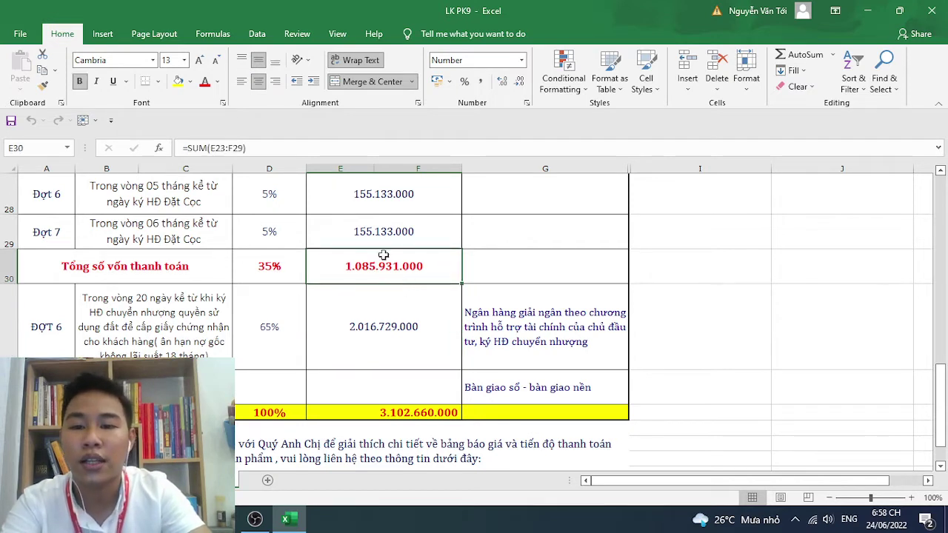
left_click(400, 330)
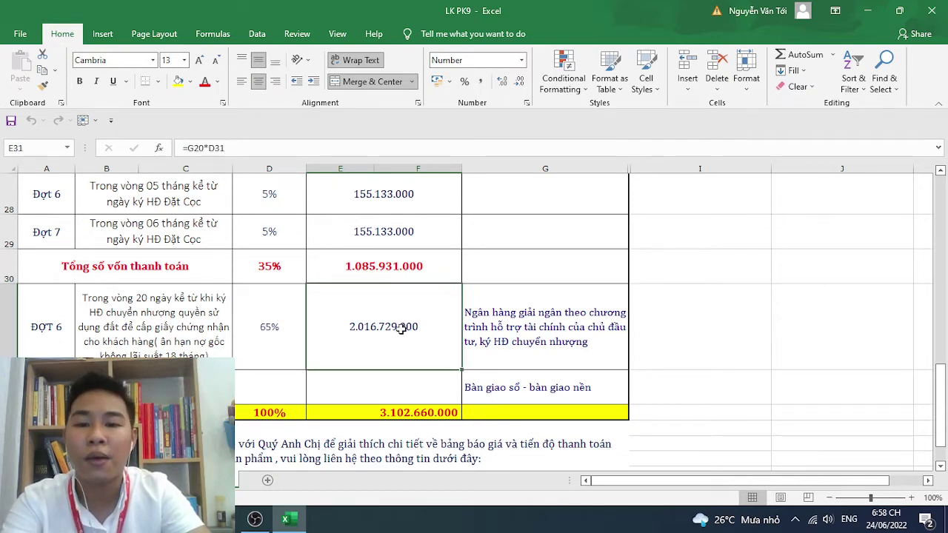
left_click(407, 415)
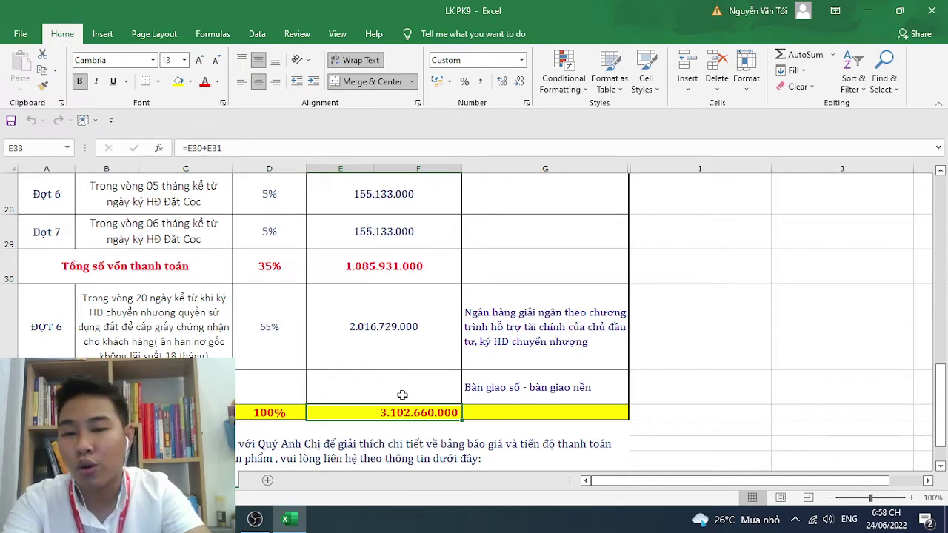
left_click(407, 359)
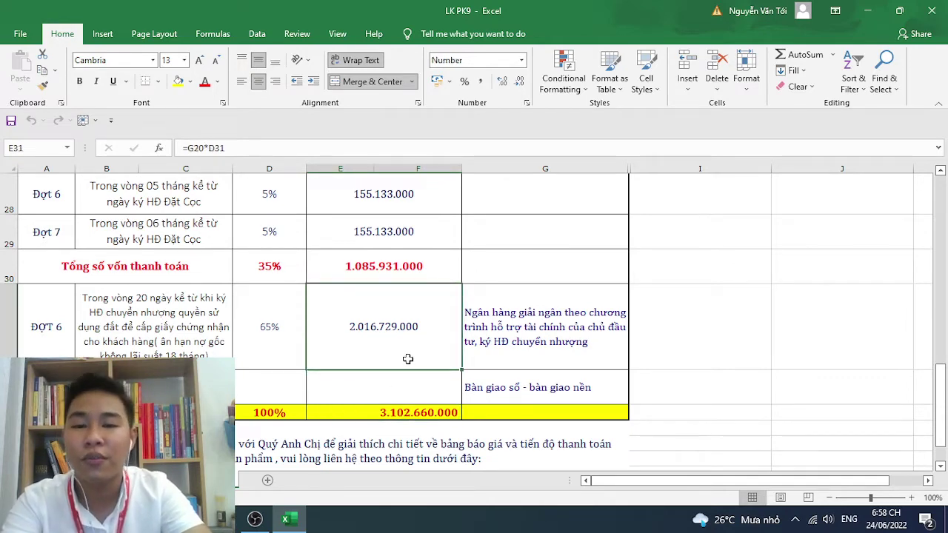
Review the payment amounts of Đợt 7 and Đợt 5, plus those of the deposit and Đợt 1
scroll(407, 359, "up", 1)
left_click(408, 292)
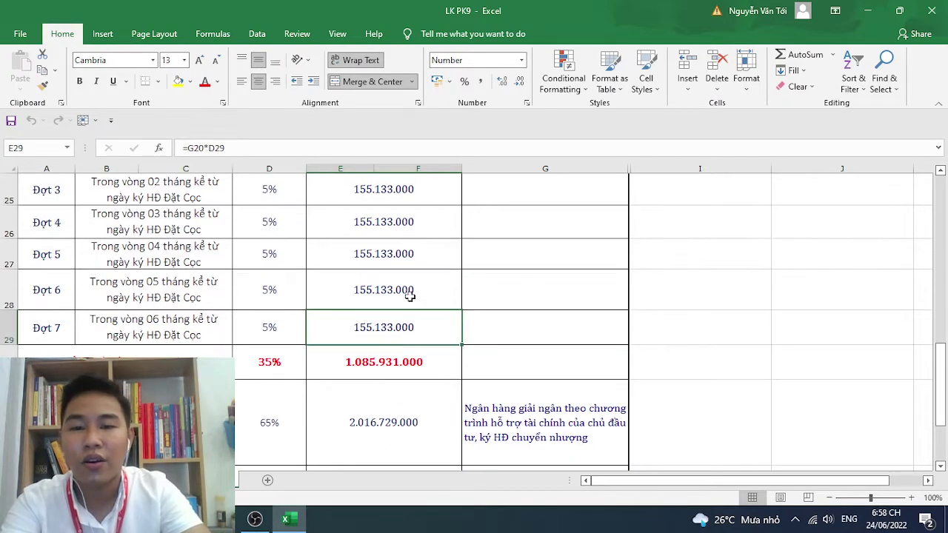
left_click(404, 255)
scroll(380, 293, "up", 2)
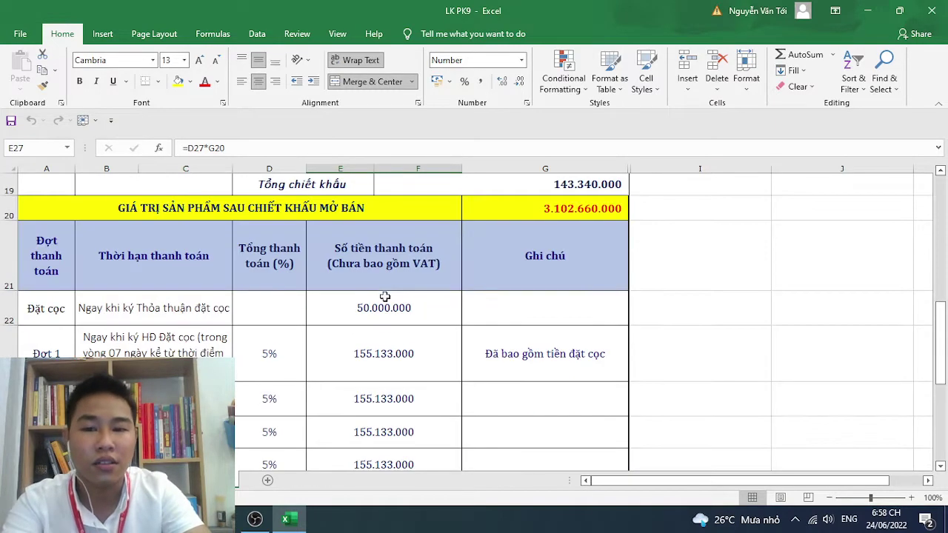
left_click(387, 306)
left_click(384, 341)
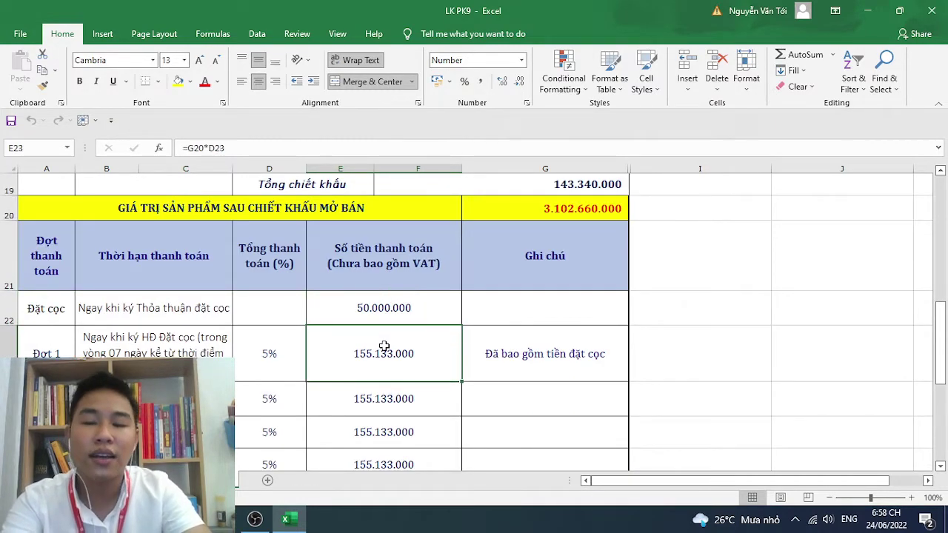
scroll(387, 358, "down", 1)
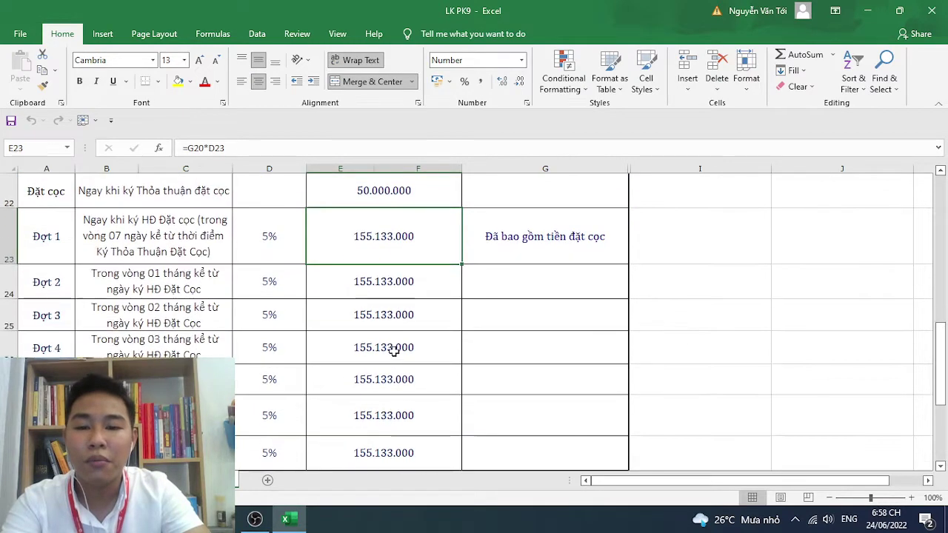
Check the payment amounts and formulas of Đợt 4, Đợt 3, Đợt 2 and Đợt 1 in the payment schedule
left_click(398, 345)
left_click(400, 314)
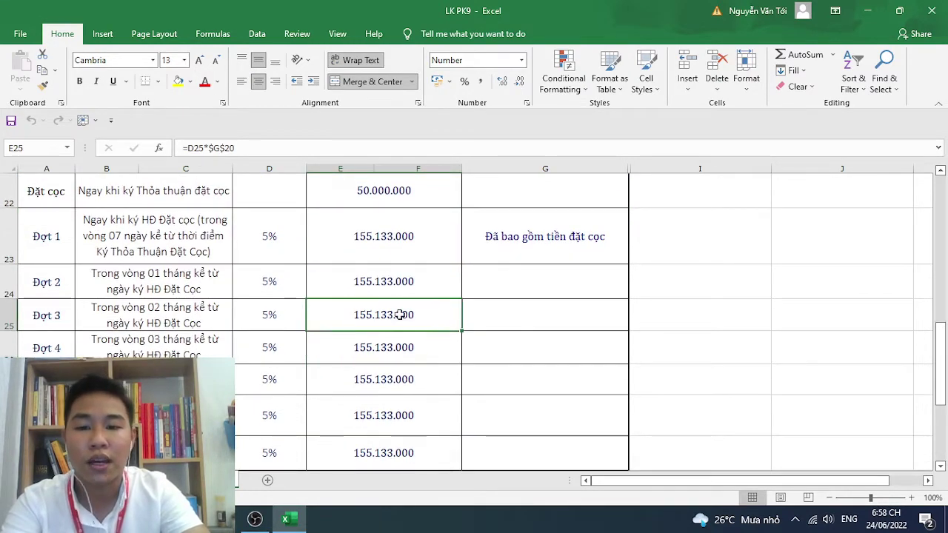
left_click(398, 286)
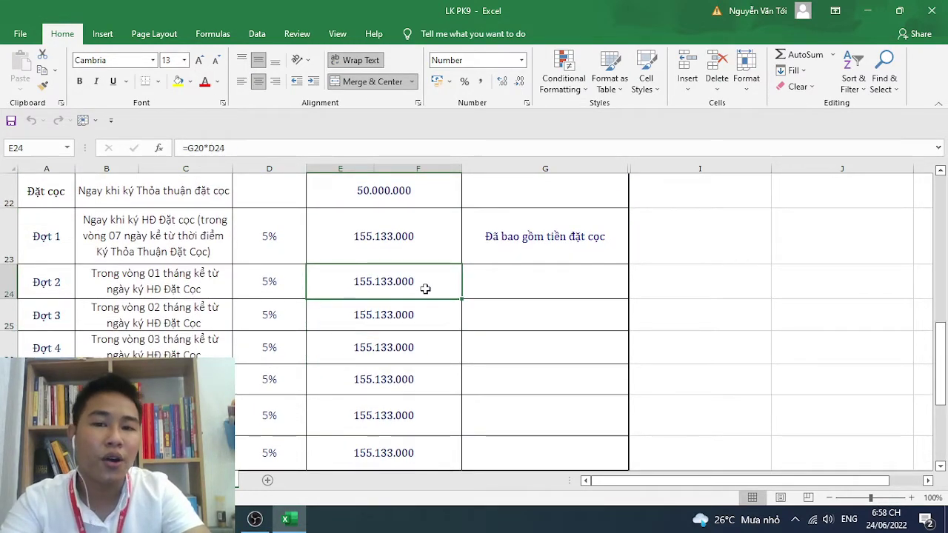
left_click(413, 247)
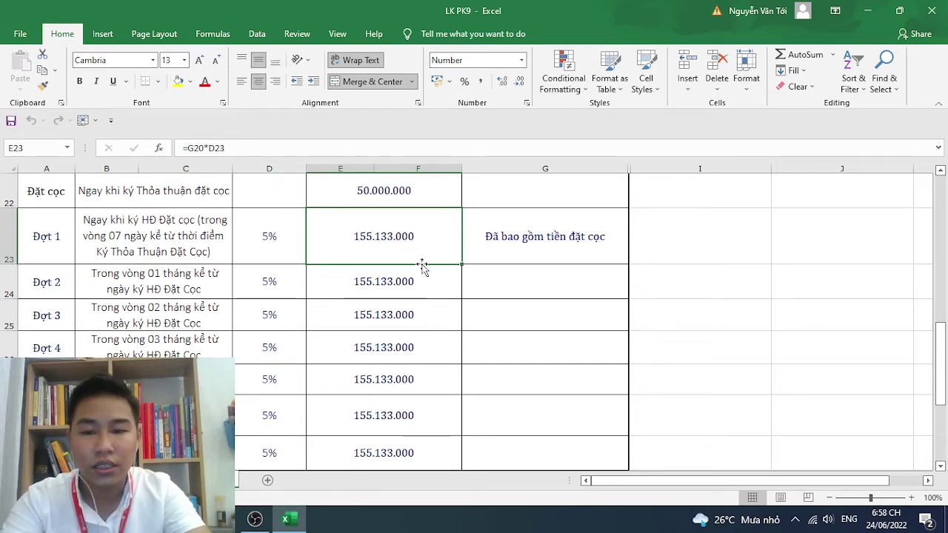
left_click(394, 284)
Review the rest of the payment schedule through the Tổng cộng row and return to the quotation's heading
scroll(404, 283, "down", 1)
scroll(403, 283, "down", 1)
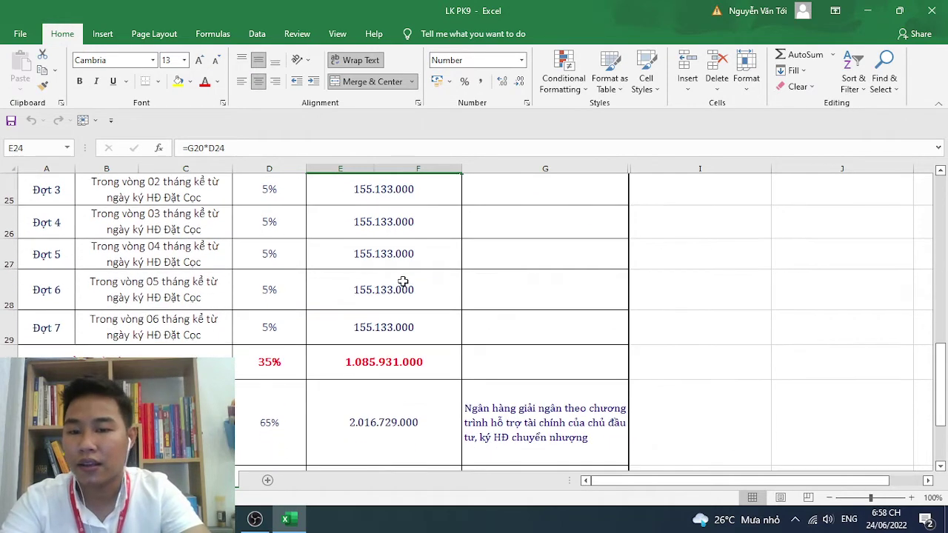
scroll(403, 282, "down", 1)
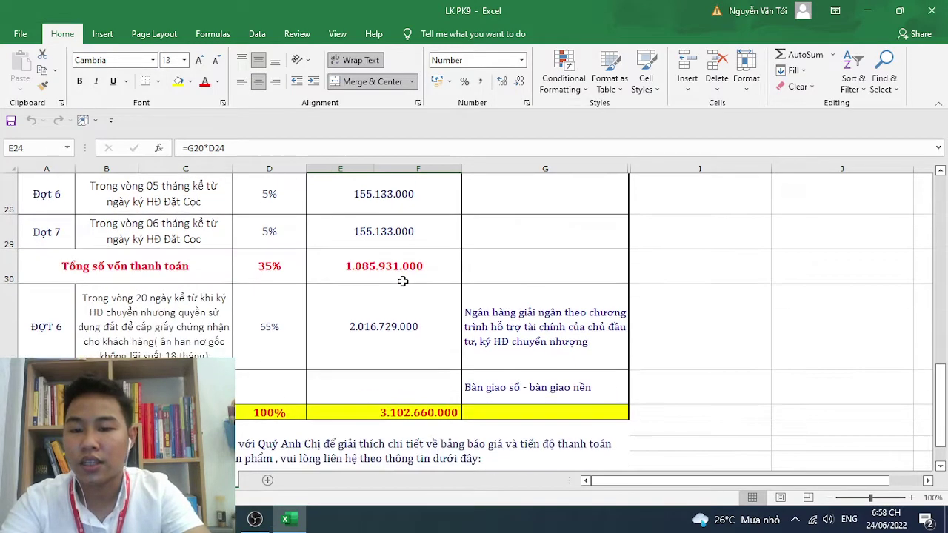
scroll(398, 289, "down", 2)
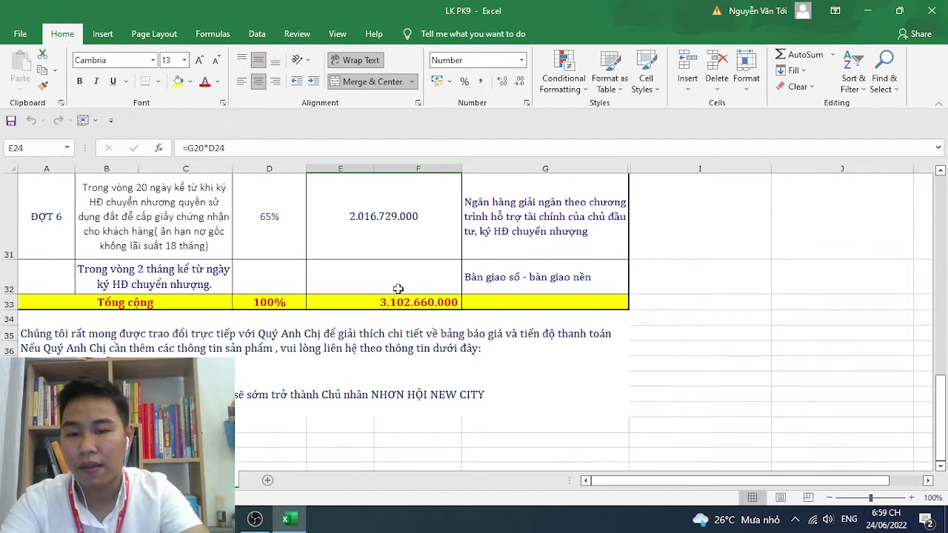
scroll(397, 289, "up", 6)
scroll(397, 289, "up", 5)
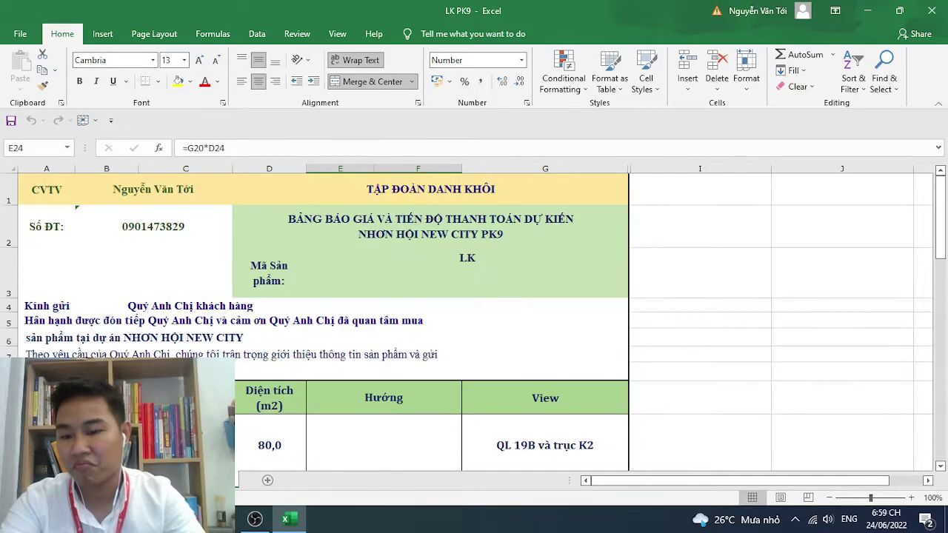
Switch to Chrome and view the Phân khu 9 aerial in the Nhơn Hội New City 360° tour
key("alt+Tab")
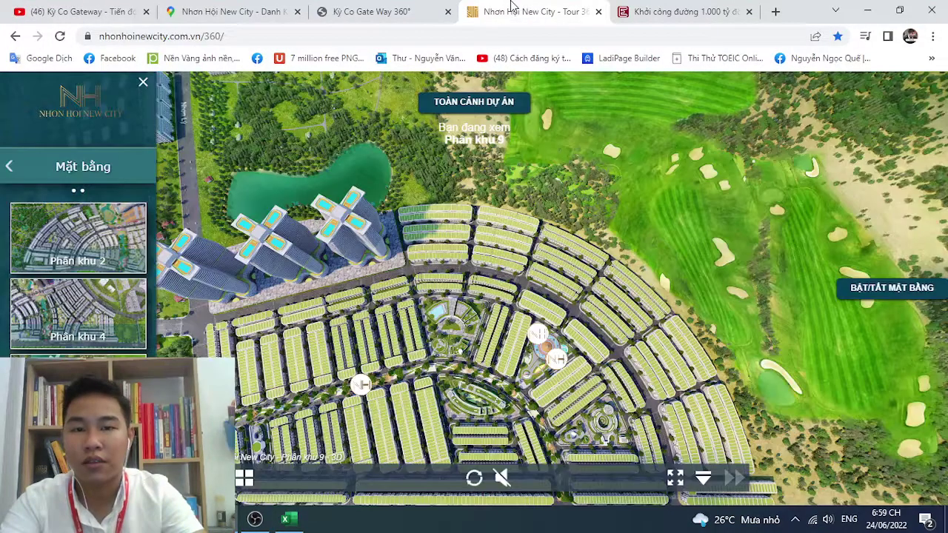
left_click(513, 10)
left_click_drag(488, 302, 498, 255)
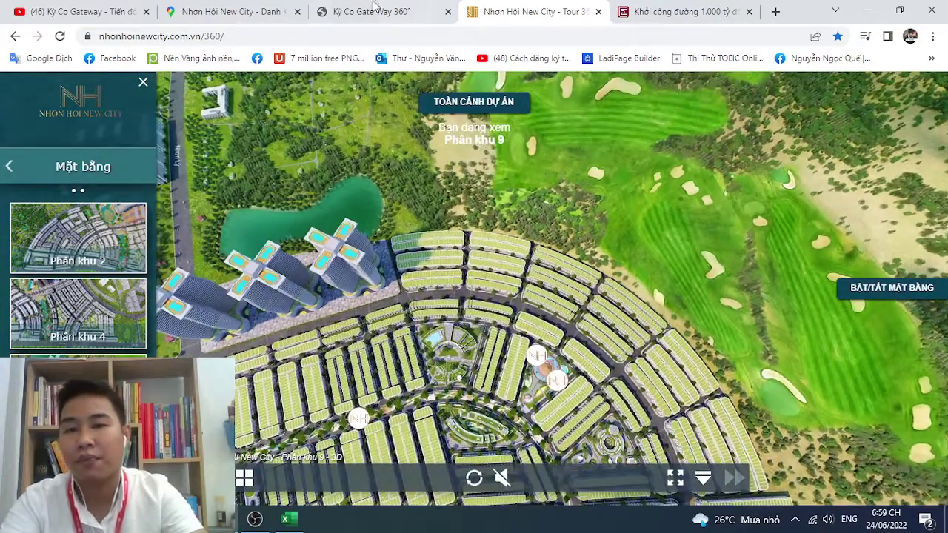
Bring up the Google Maps satellite view and examine the street grid beside the Nhơn Hội New City marker up close
left_click(348, 12)
left_click(287, 8)
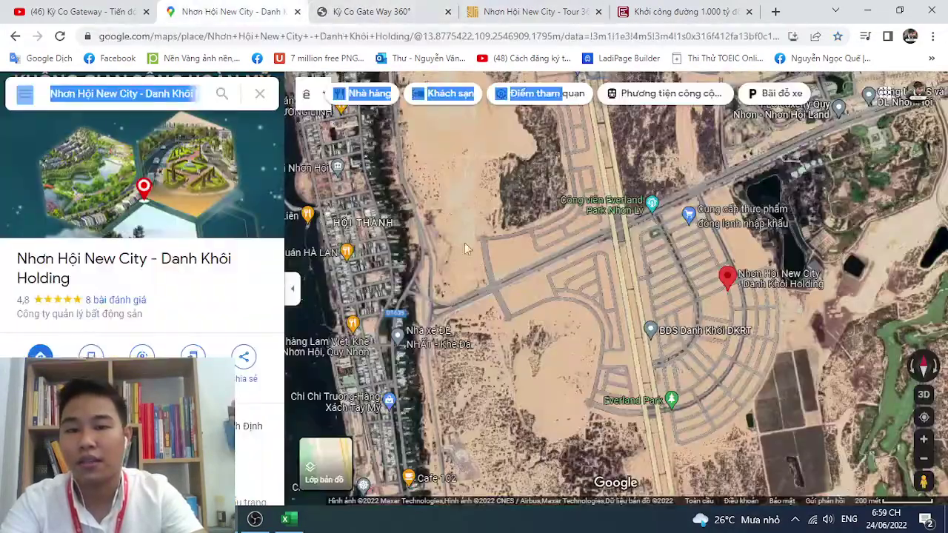
left_click_drag(705, 251, 538, 226)
scroll(538, 227, "up", 5)
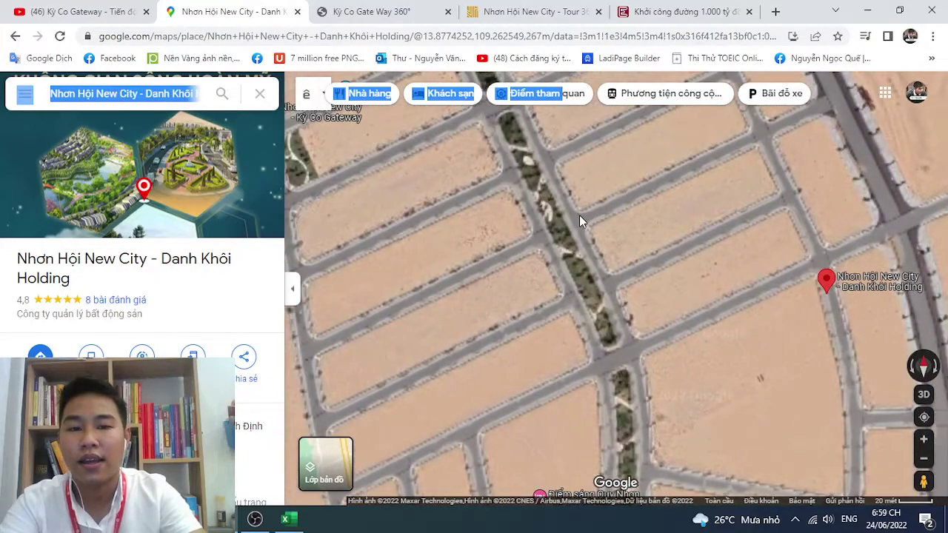
Compare the tour's Phân khu 9 aerial with the satellite map of the project and the lakes and golf course east of it
left_click(535, 9)
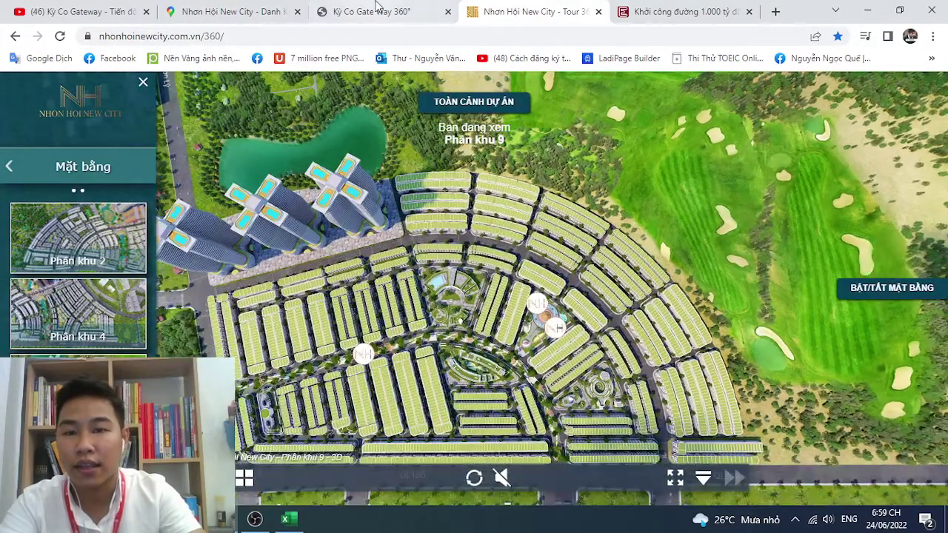
left_click(378, 8)
left_click(229, 11)
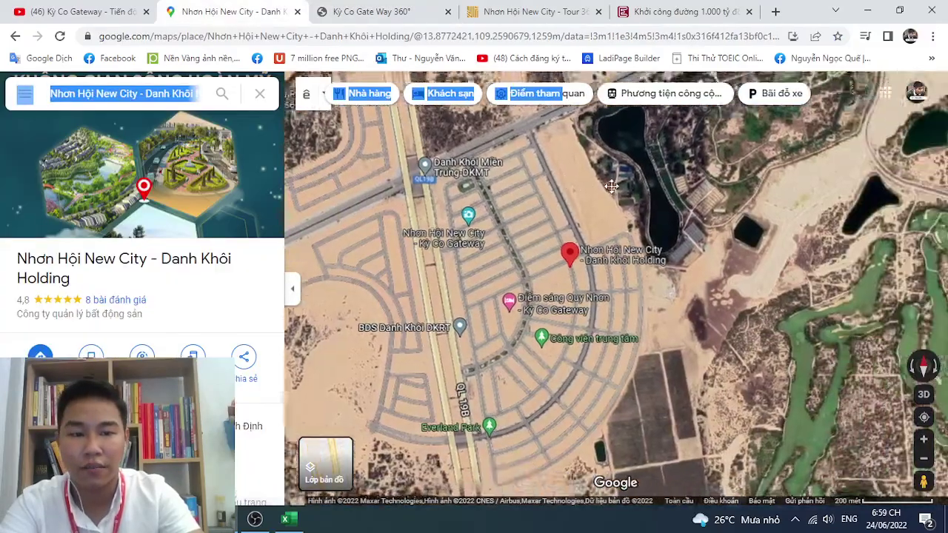
scroll(500, 278, "down", 3)
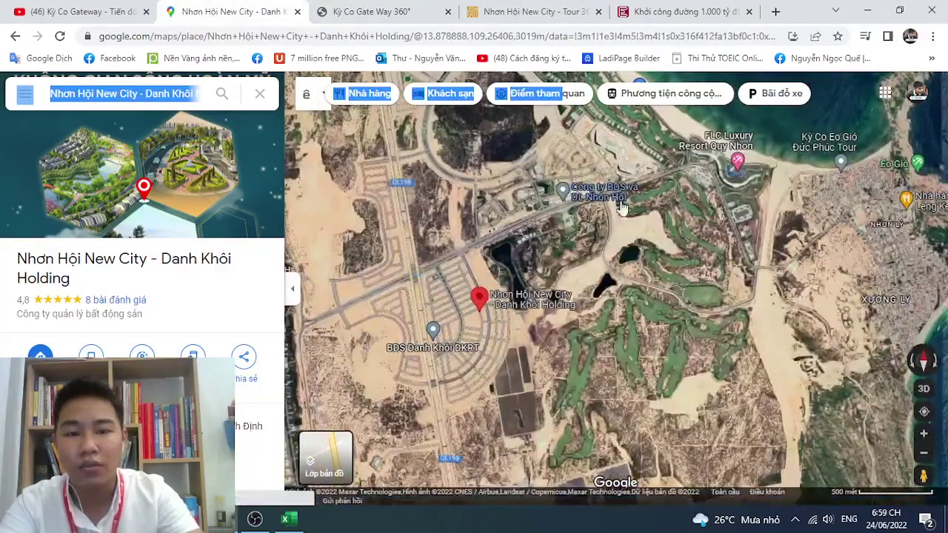
scroll(533, 200, "up", 5)
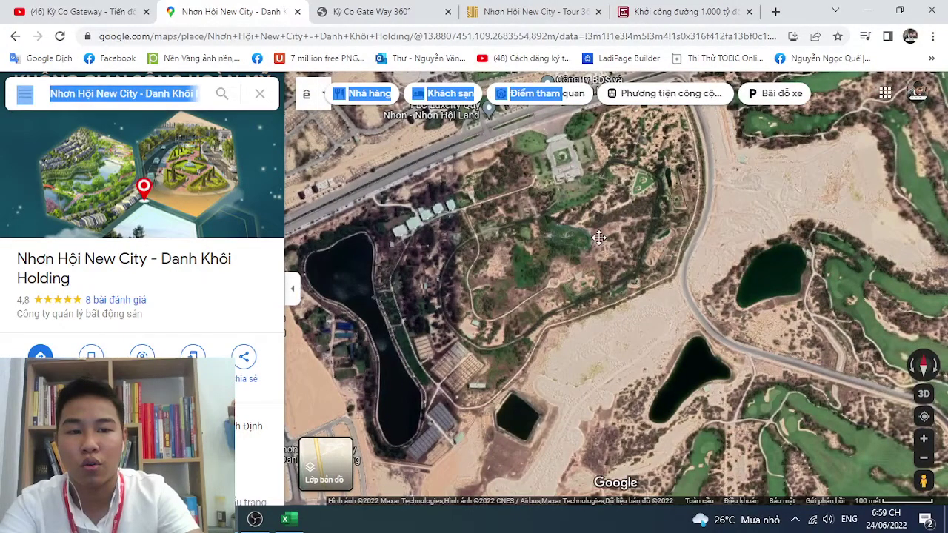
Examine the area north of the project on the satellite map, around the circular road and FLC Grand Hotel Quy Nhon
left_click_drag(599, 237, 609, 367)
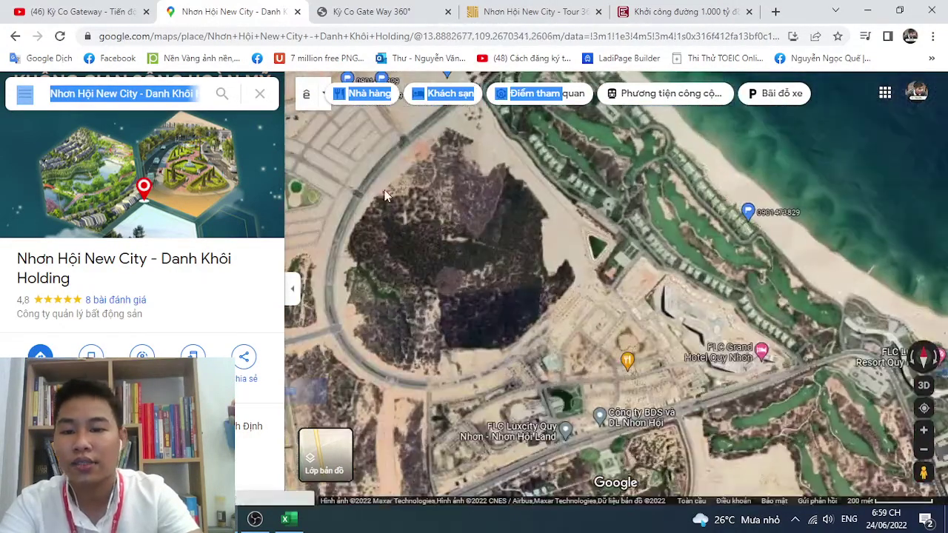
left_click_drag(389, 319, 510, 265)
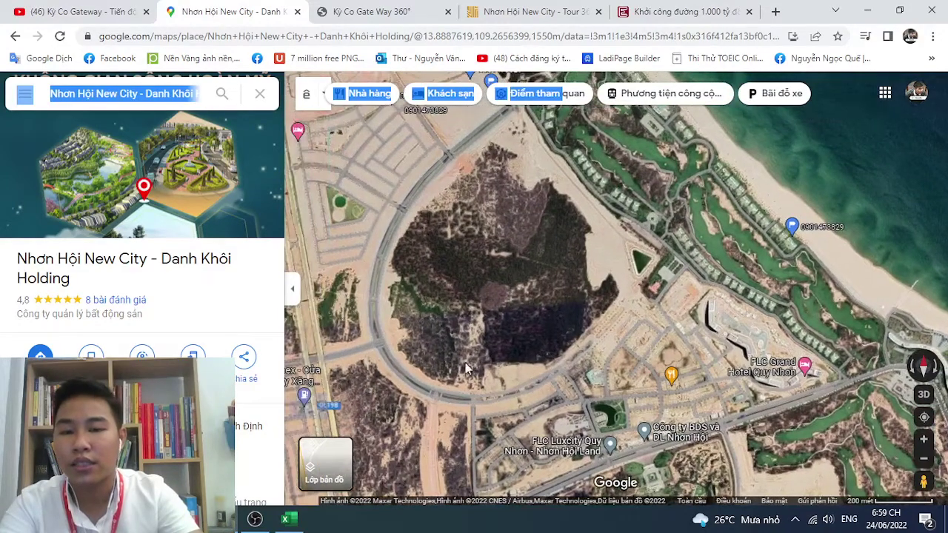
left_click_drag(440, 335, 477, 297)
Examine the project's wider surroundings on the map, from Eo Gió and Xương Lý to Hội Thành and Đầm Thị Nại
scroll(523, 305, "down", 5)
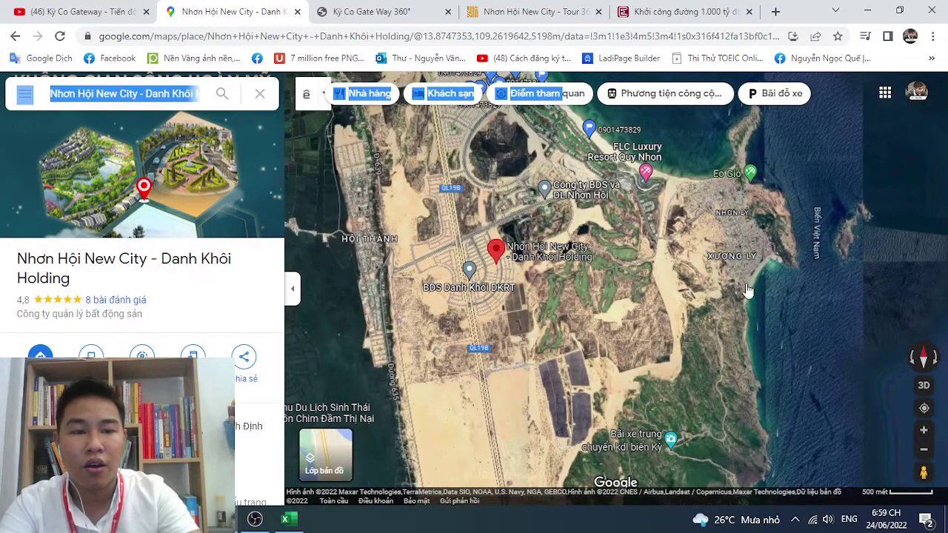
scroll(643, 348, "down", 3)
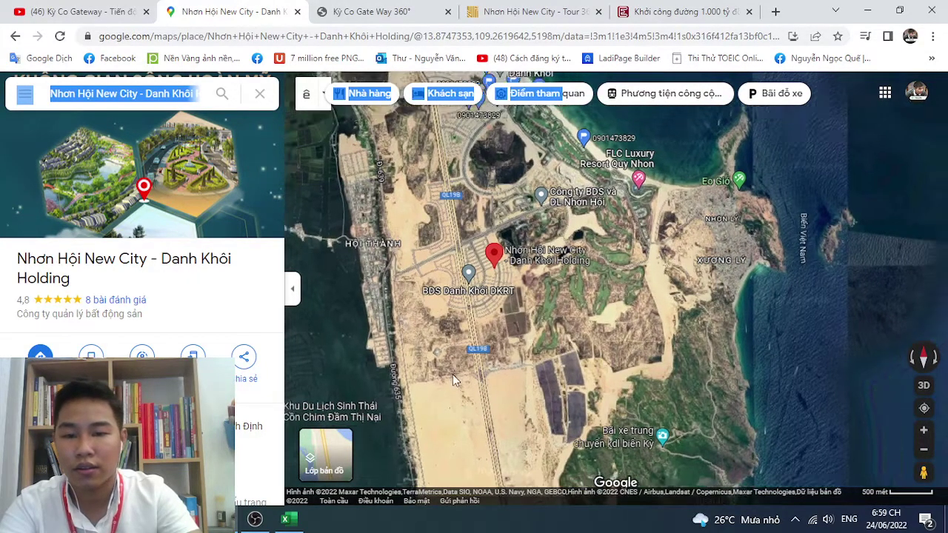
scroll(552, 297, "up", 3)
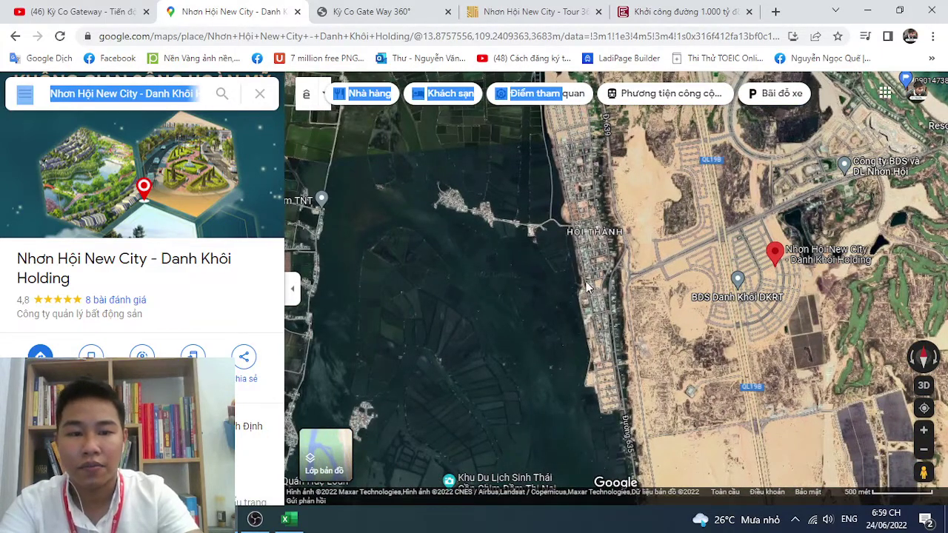
scroll(587, 288, "down", 3)
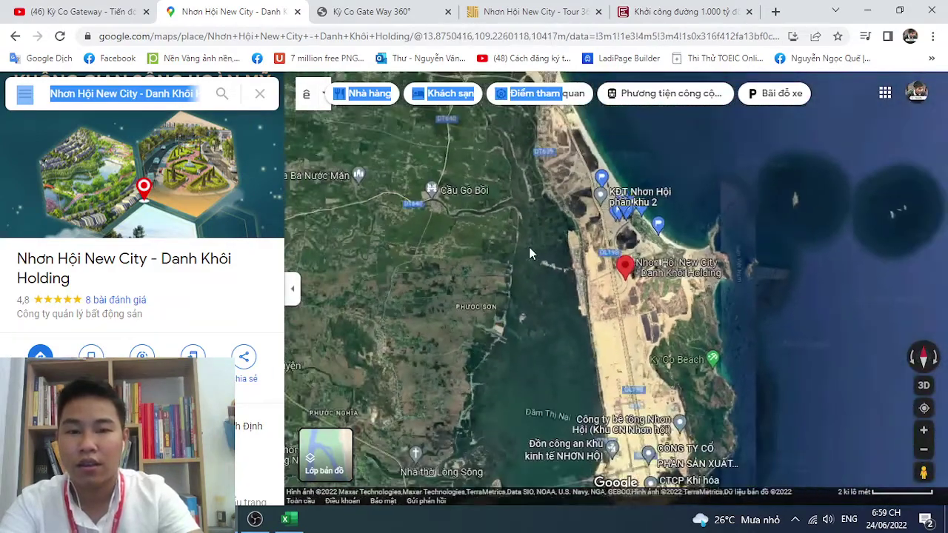
left_click(528, 253)
left_click_drag(532, 292, 499, 305)
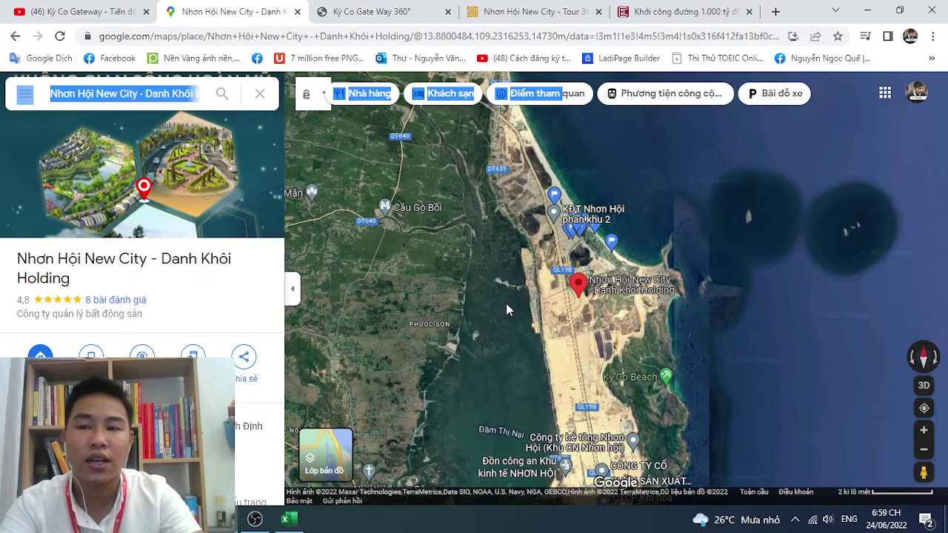
Examine the project's location along QL19B and show the place details of a point in its street grid west of the marker
scroll(596, 298, "up", 3)
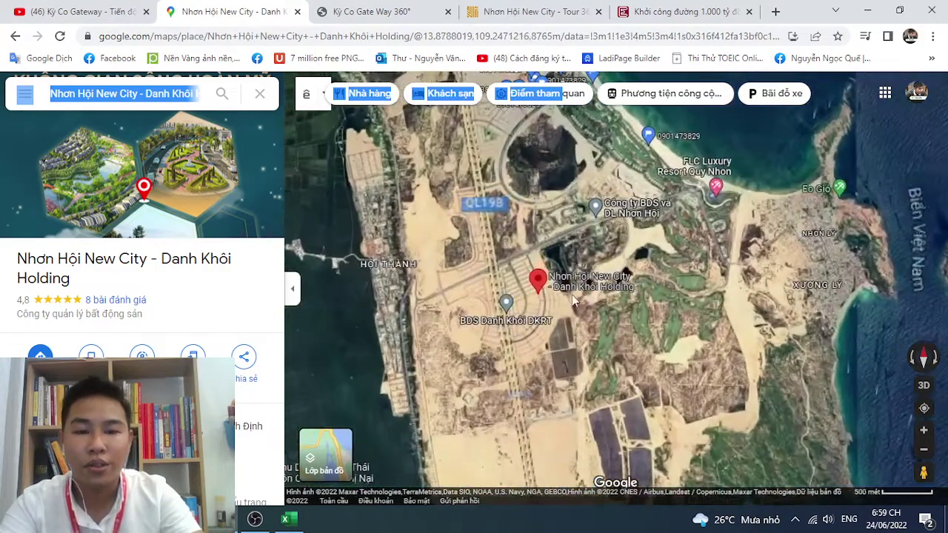
scroll(571, 294, "up", 1)
left_click_drag(475, 283, 496, 289)
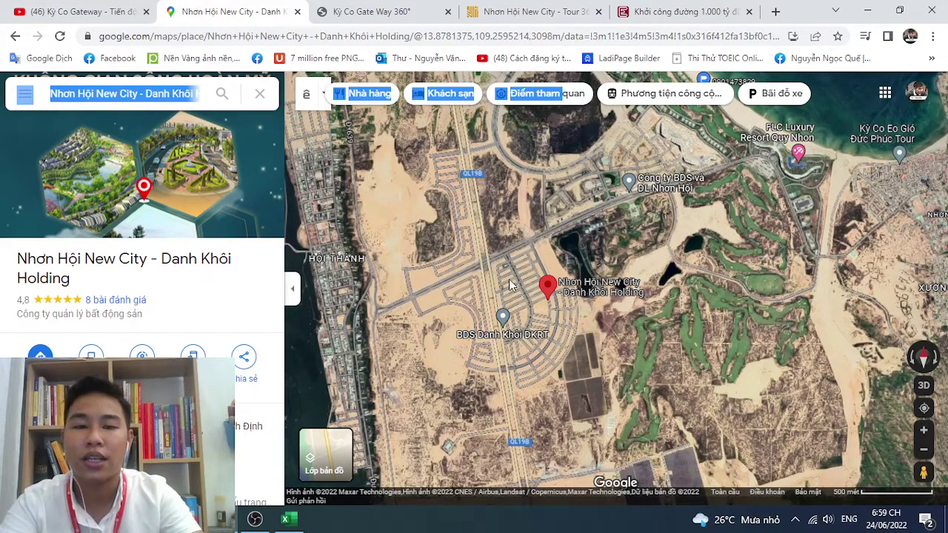
left_click(509, 280)
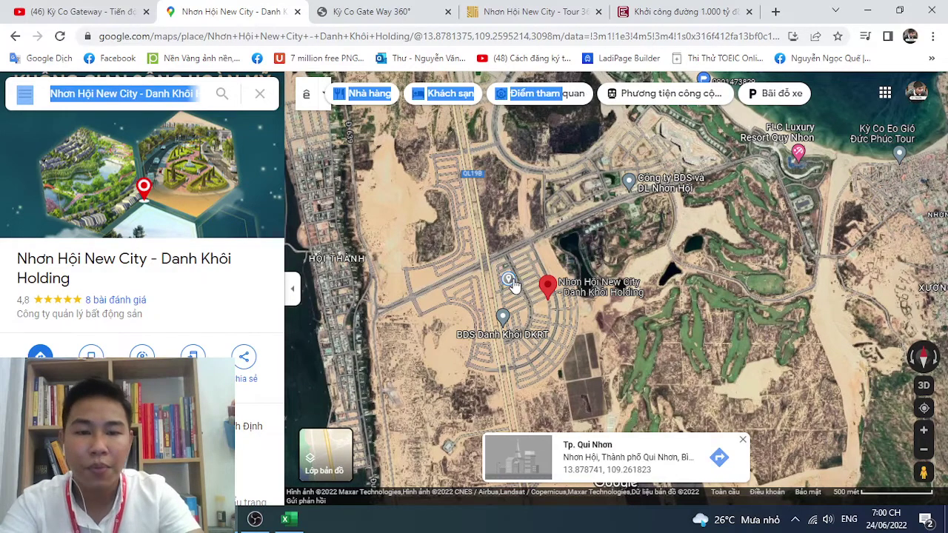
scroll(512, 285, "down", 2)
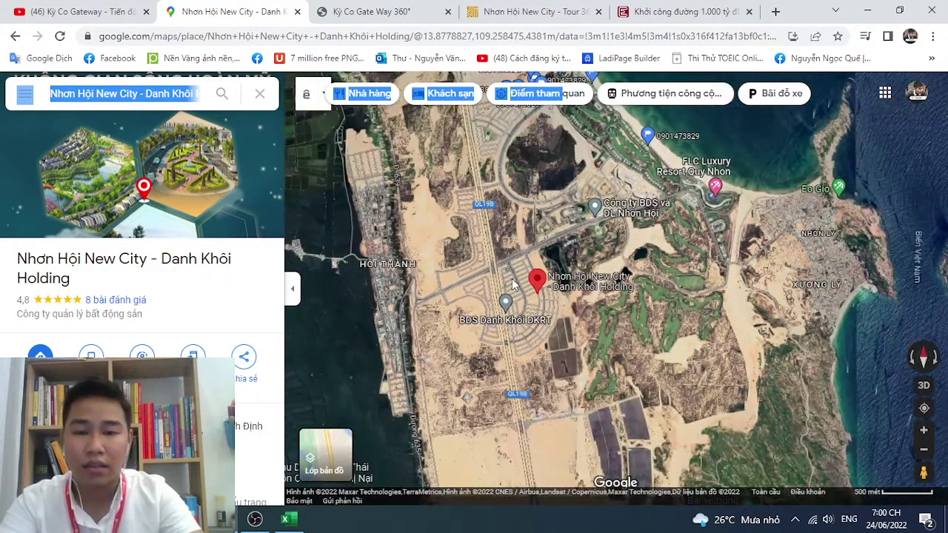
mouse_move(512, 285)
left_mouse_down()
mouse_move(540, 291)
mouse_move(551, 282)
left_mouse_up()
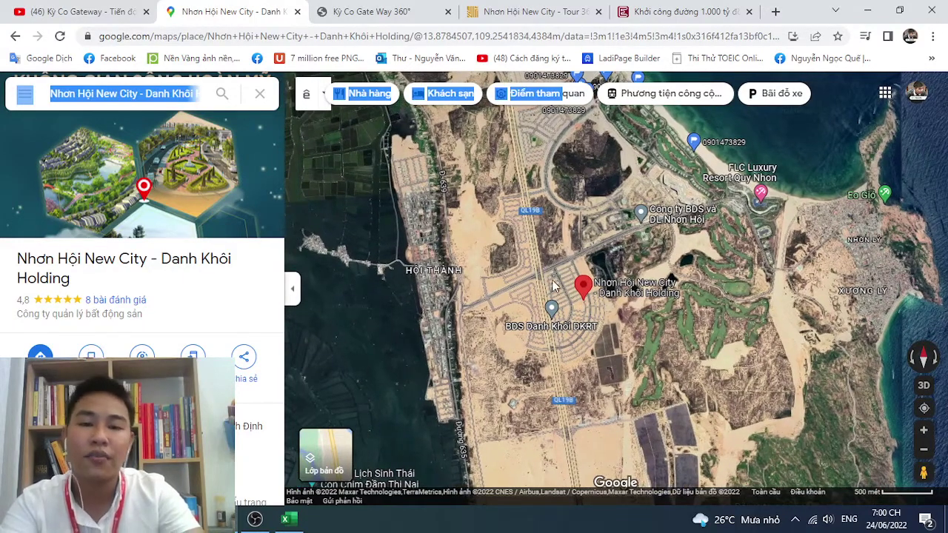